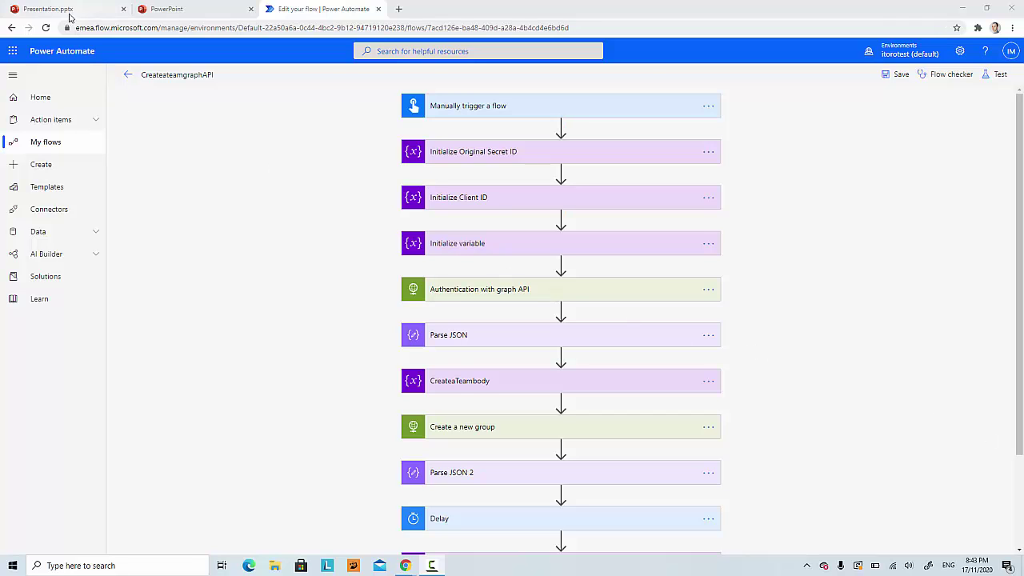
Step: Look over the intro slides, then expand Initialize Original Secret ID to reveal its hard-coded String secret
left_click(68, 10)
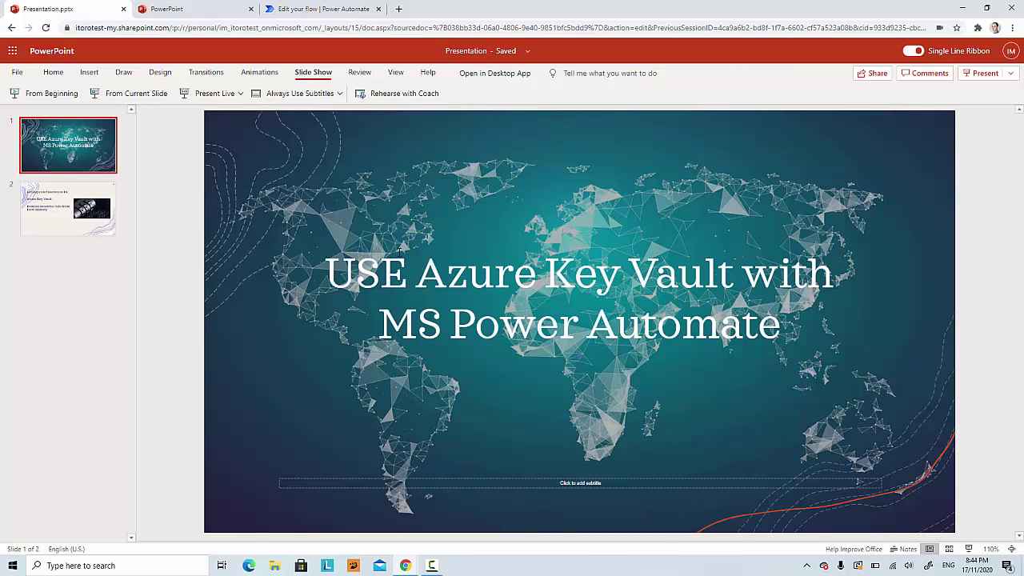
left_click(57, 224)
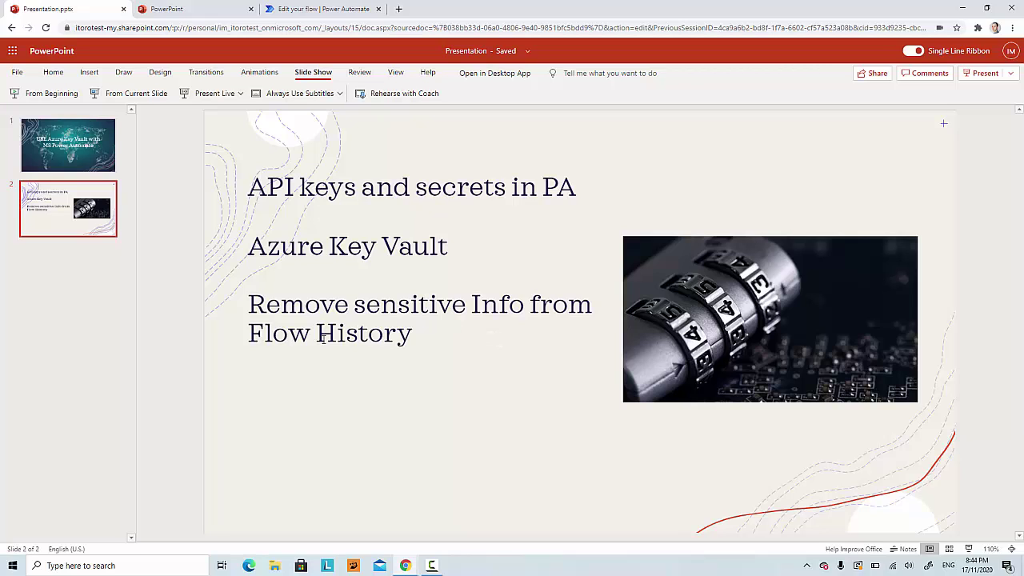
left_click(326, 13)
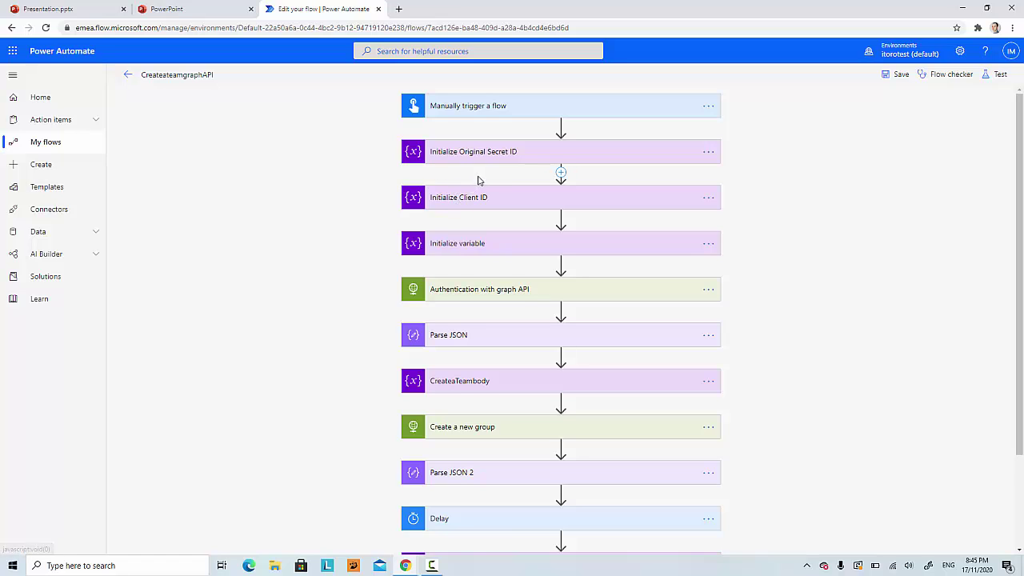
left_click(501, 158)
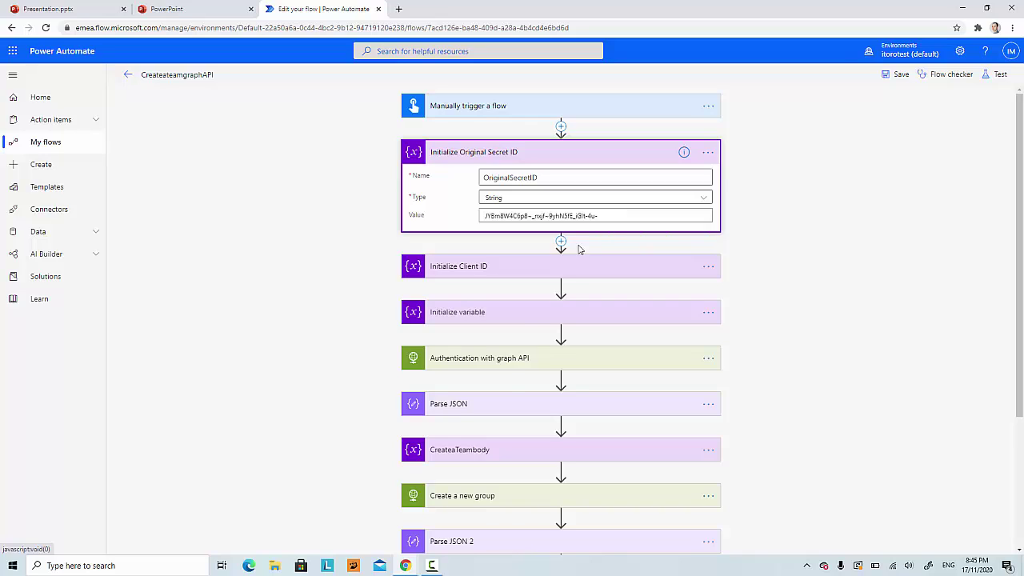
Step: In key vault kv190's Secrets list, open secret1 to confirm it has an enabled version
mouse_move(410, 569)
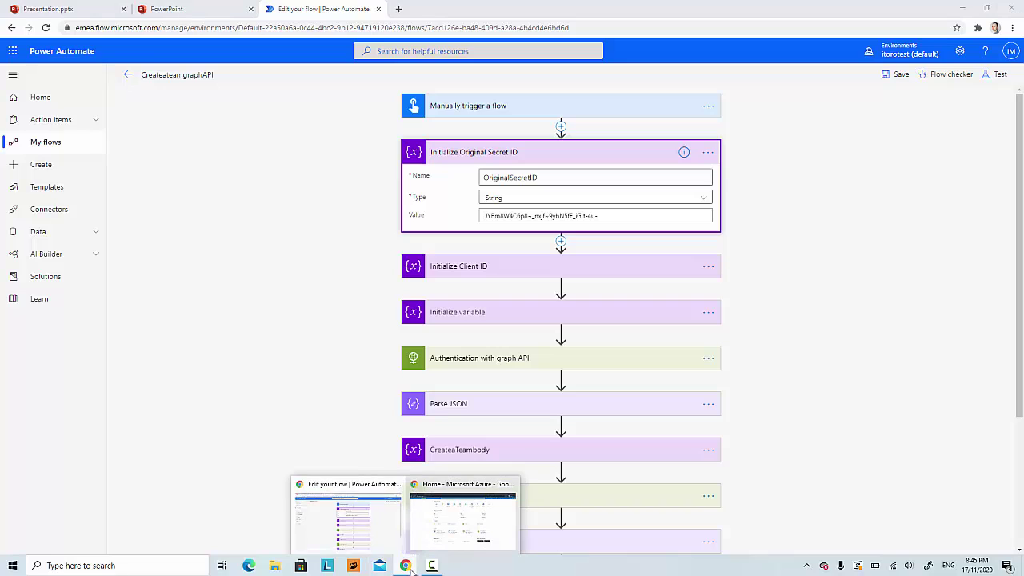
left_click(461, 496)
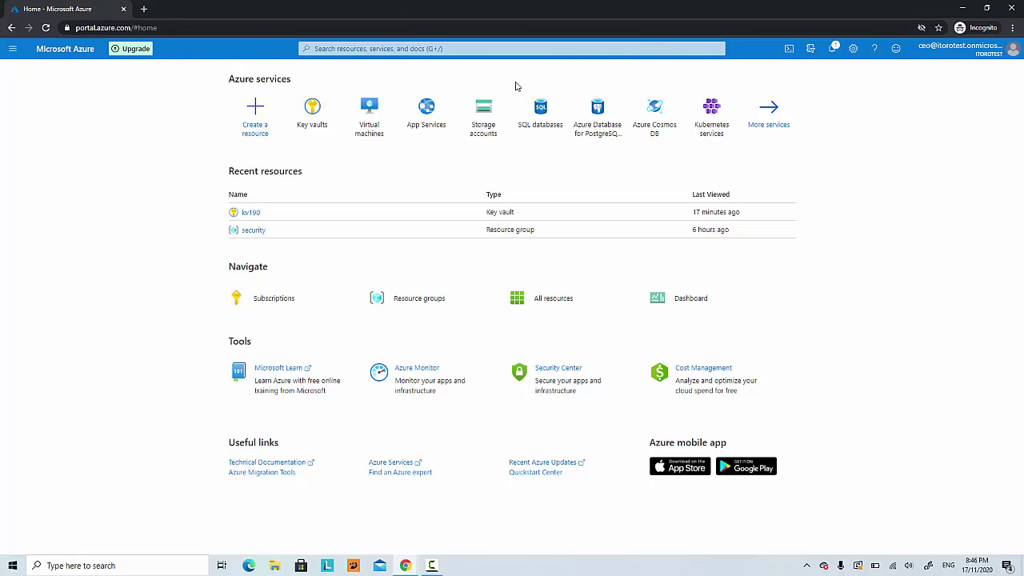
mouse_move(316, 124)
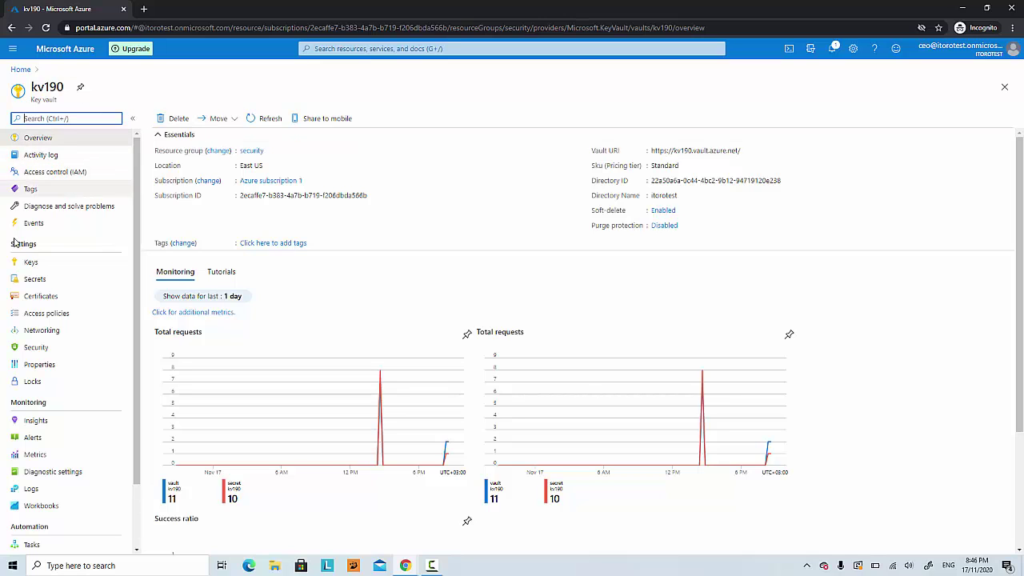
left_click(36, 286)
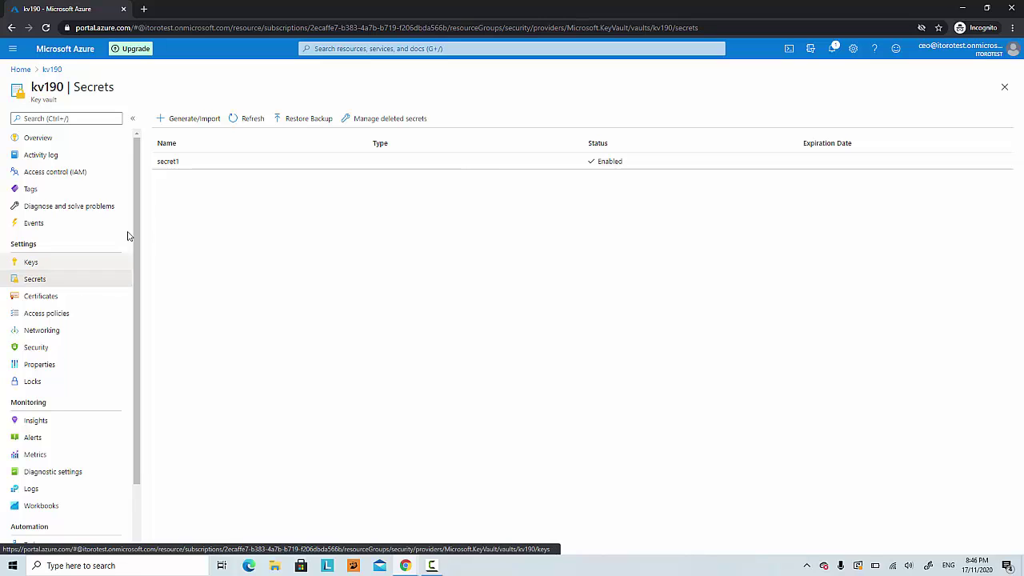
left_click(168, 162)
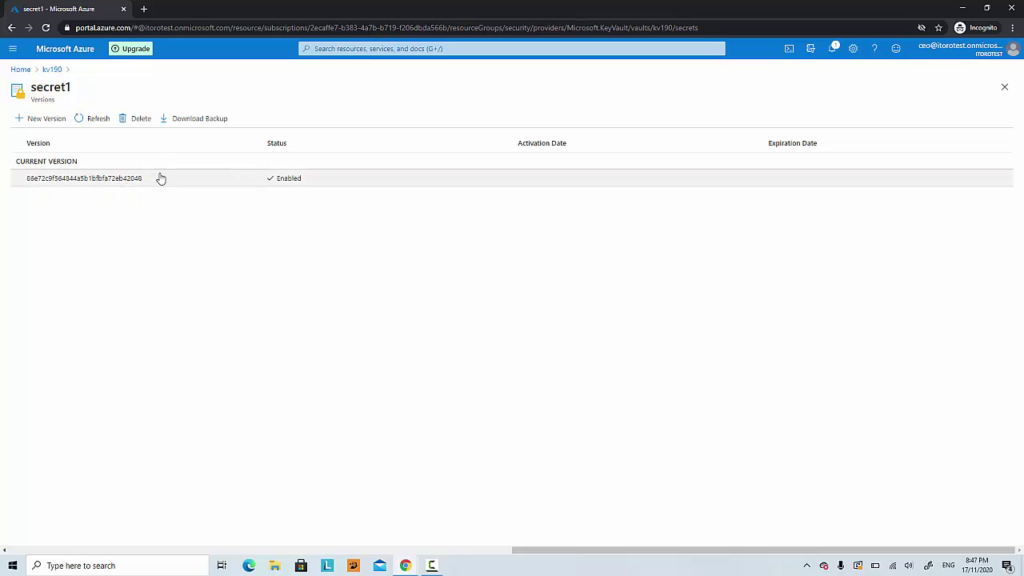
left_click(50, 70)
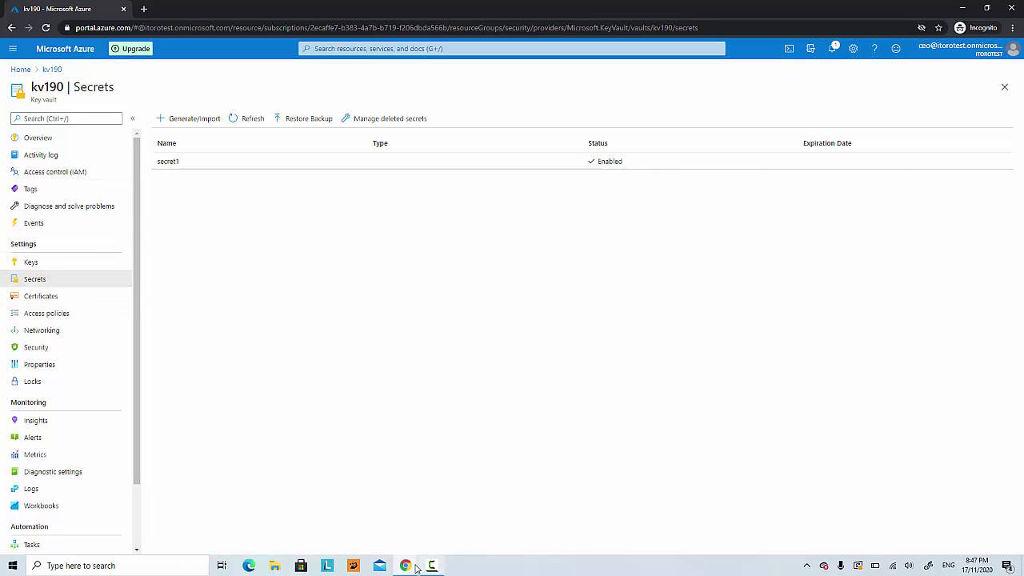
mouse_move(410, 567)
left_click(392, 534)
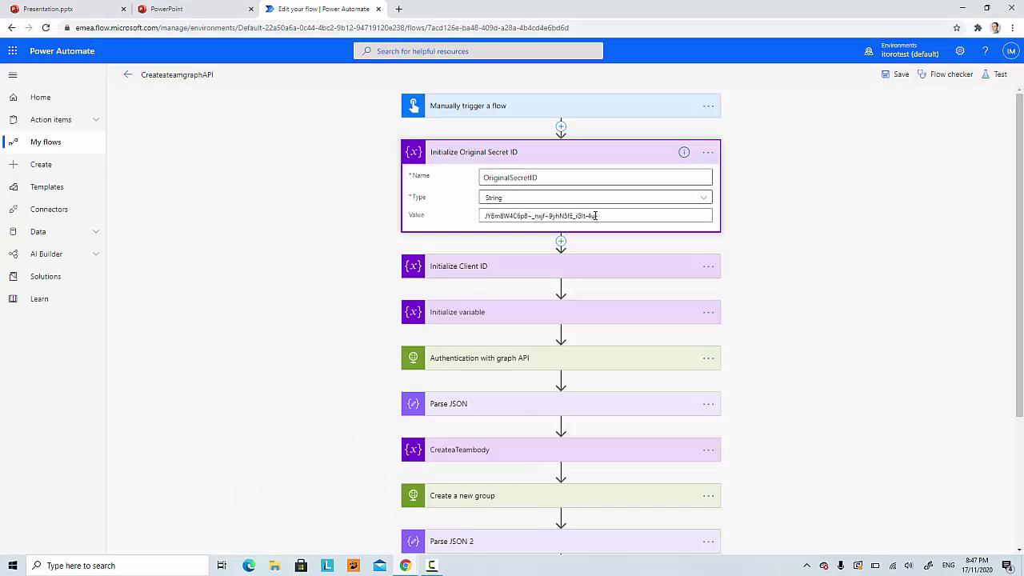
left_click_drag(598, 216, 483, 216)
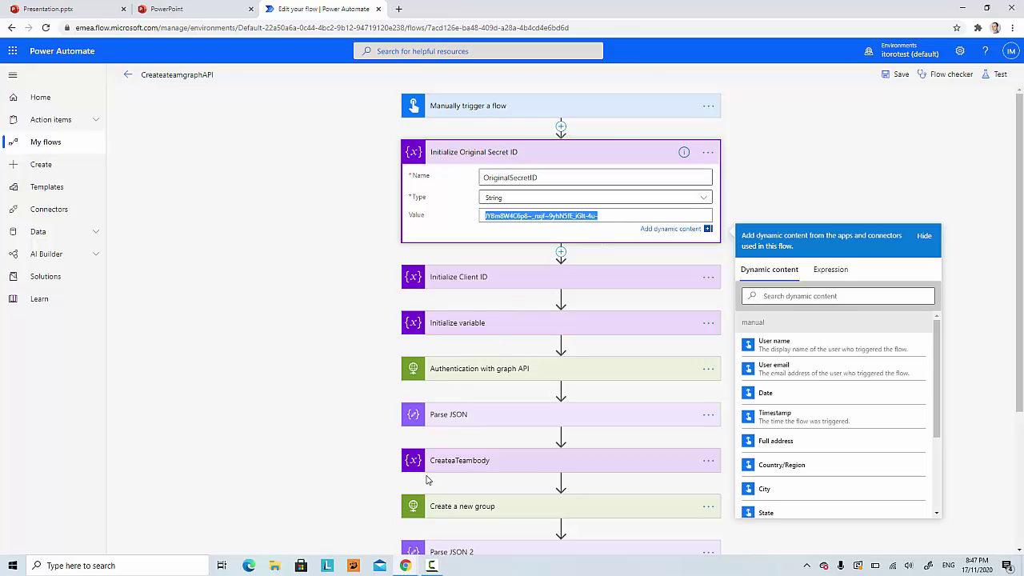
mouse_move(408, 566)
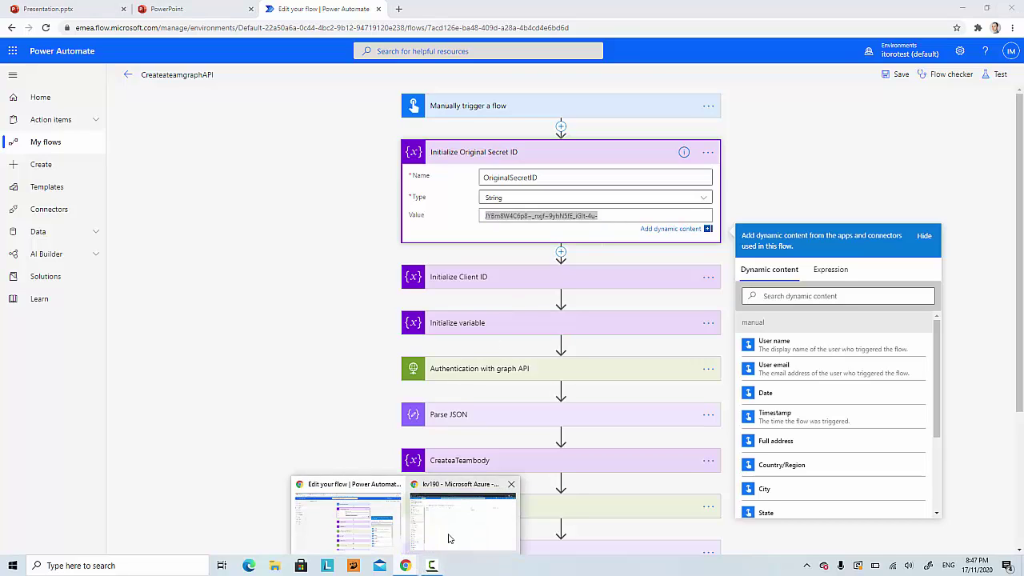
left_click(429, 503)
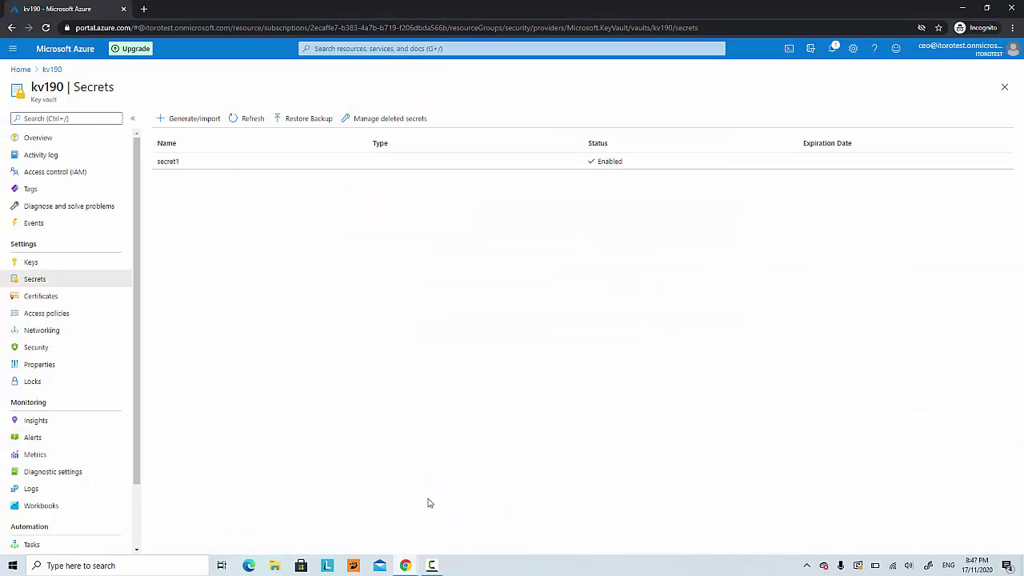
left_click(189, 120)
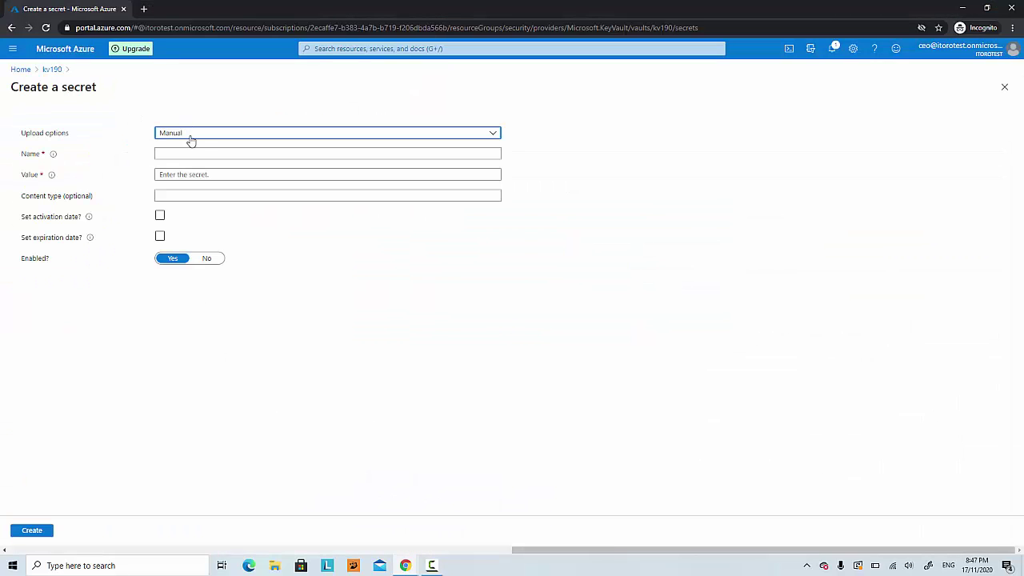
left_click(161, 175)
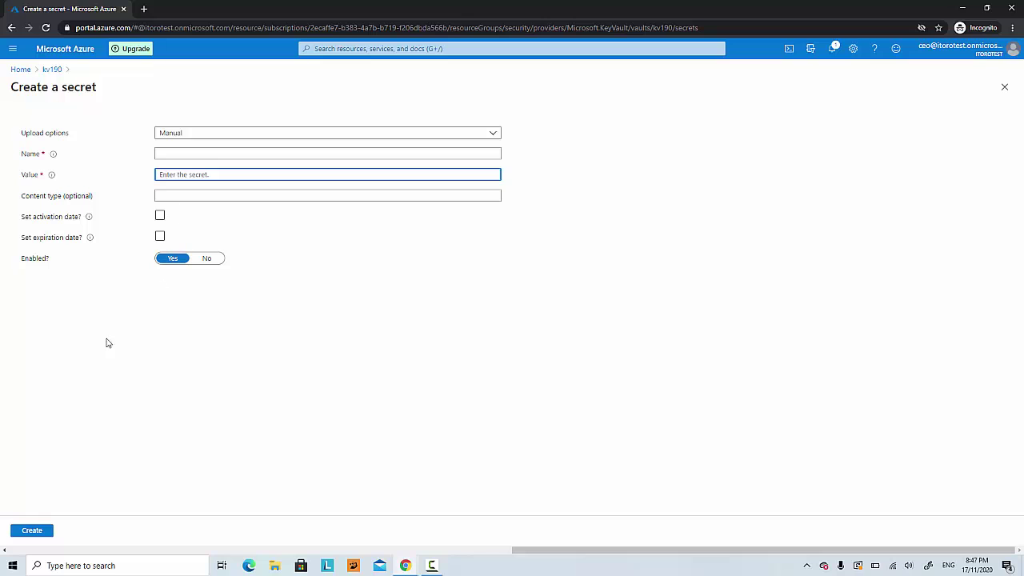
left_click(13, 28)
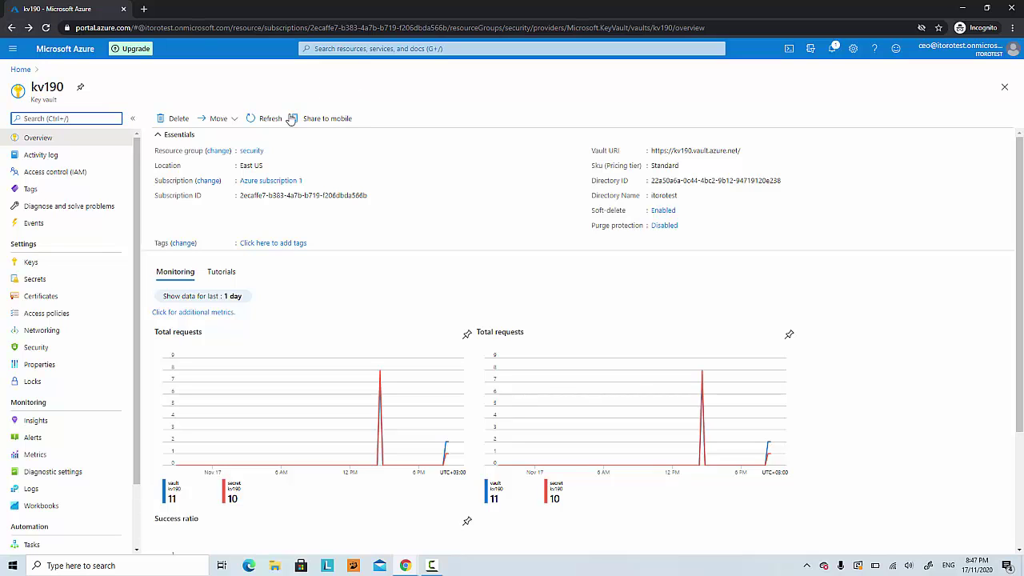
left_click(39, 279)
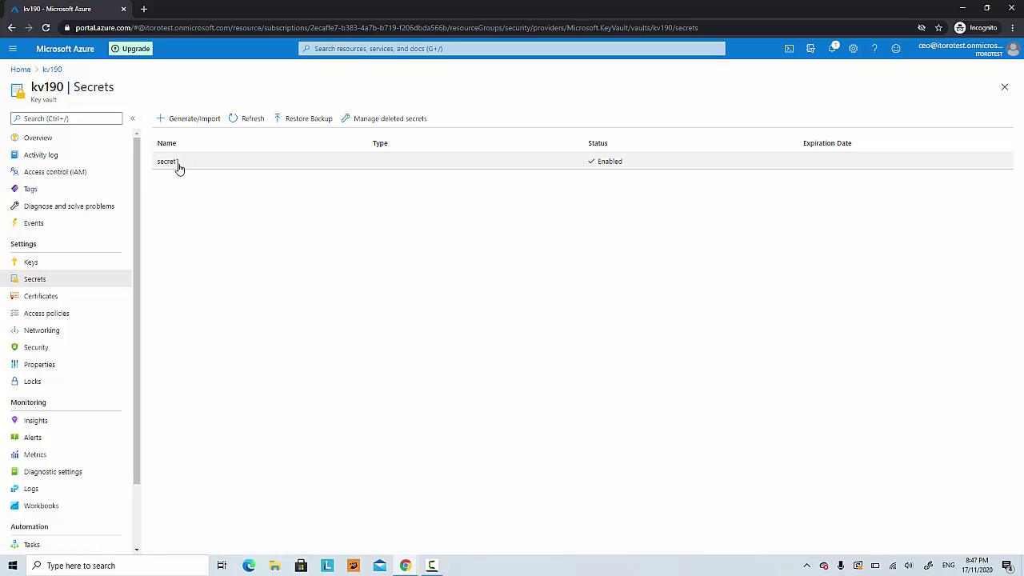
left_click(407, 567)
Step: Add an Azure Key Vault 'Get secret' action above Initialize Original Secret ID, searching 'vau'
left_click(376, 520)
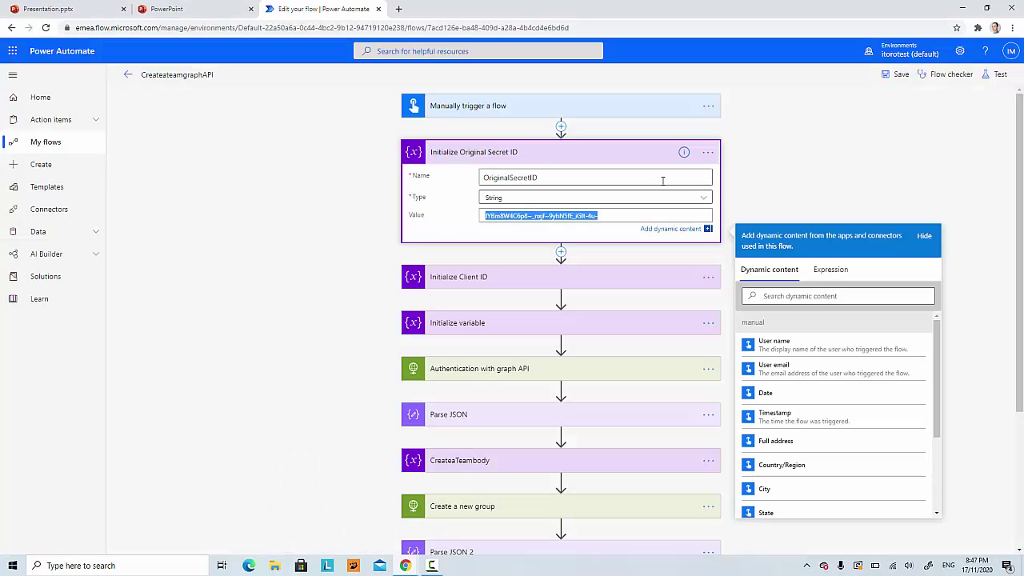
left_click(561, 127)
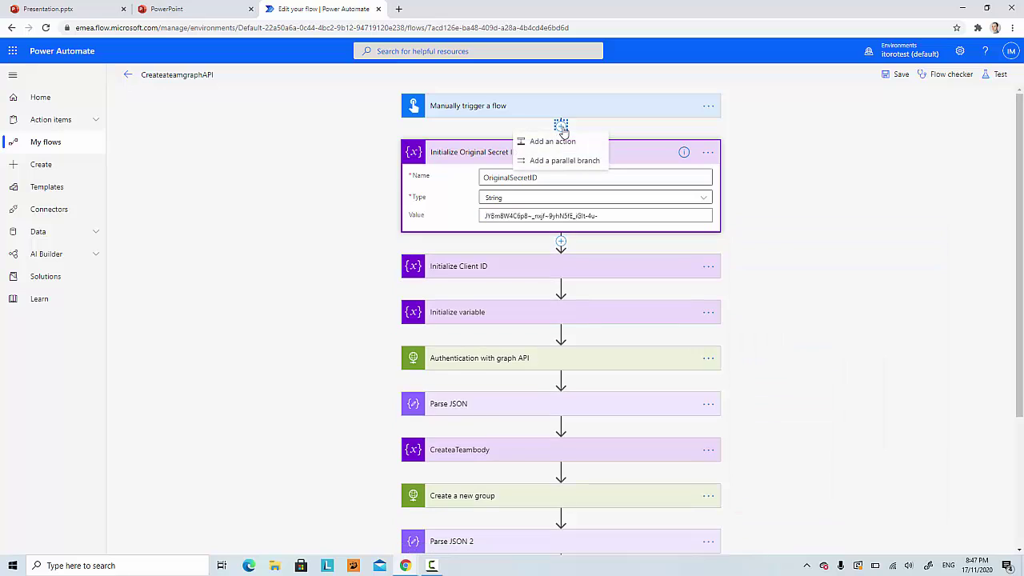
left_click(571, 144)
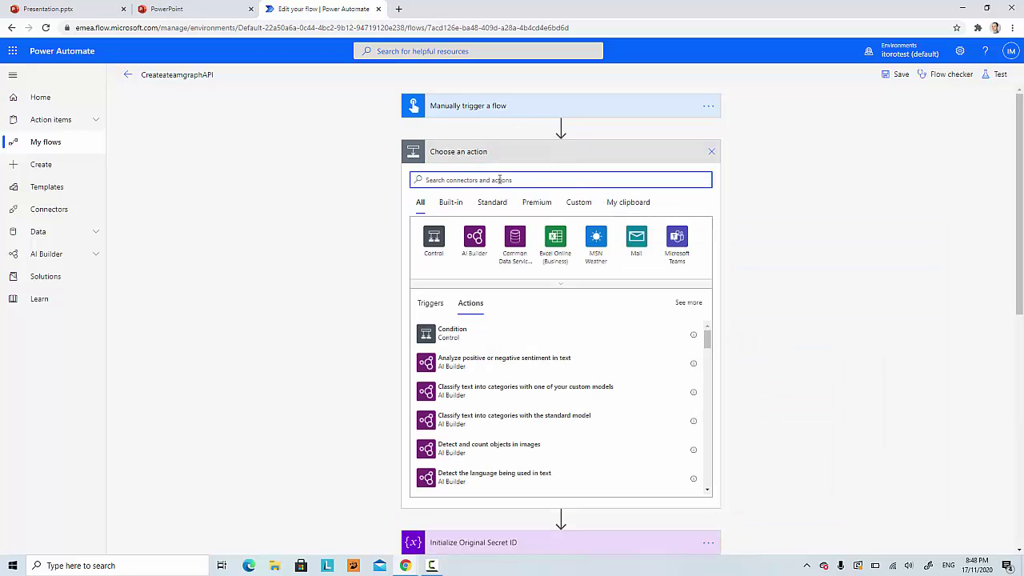
type("vault")
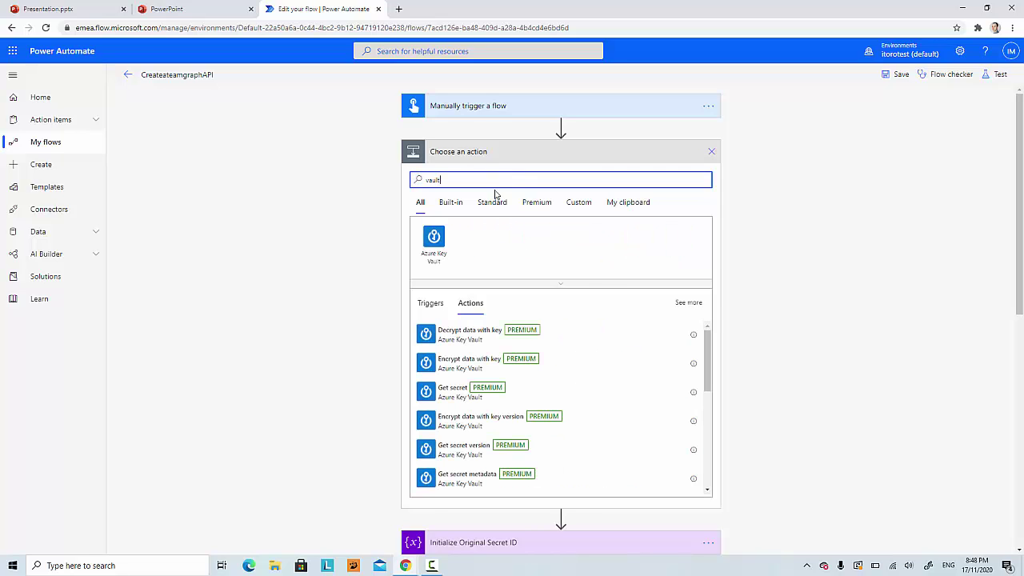
left_click(435, 238)
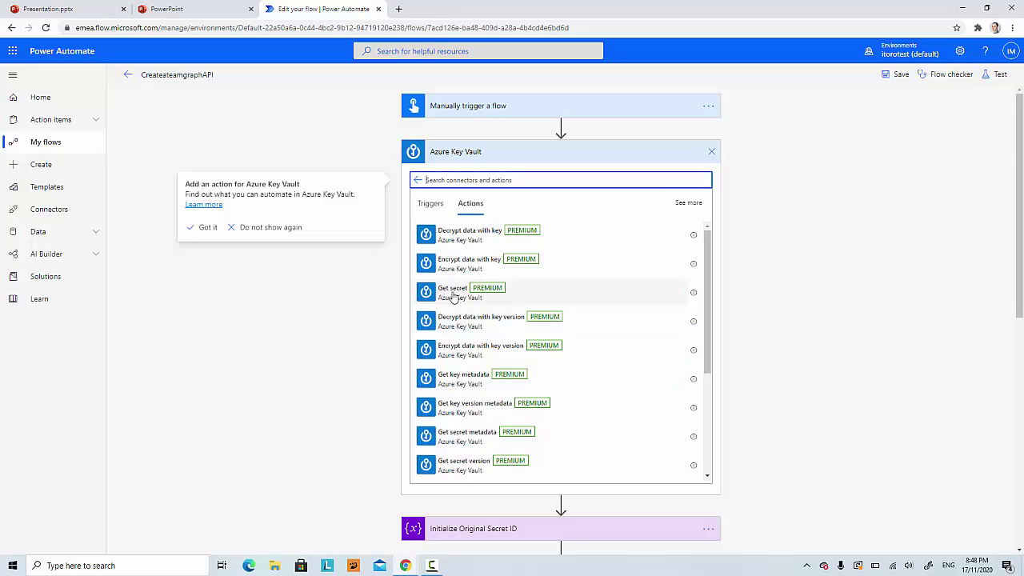
left_click(454, 296)
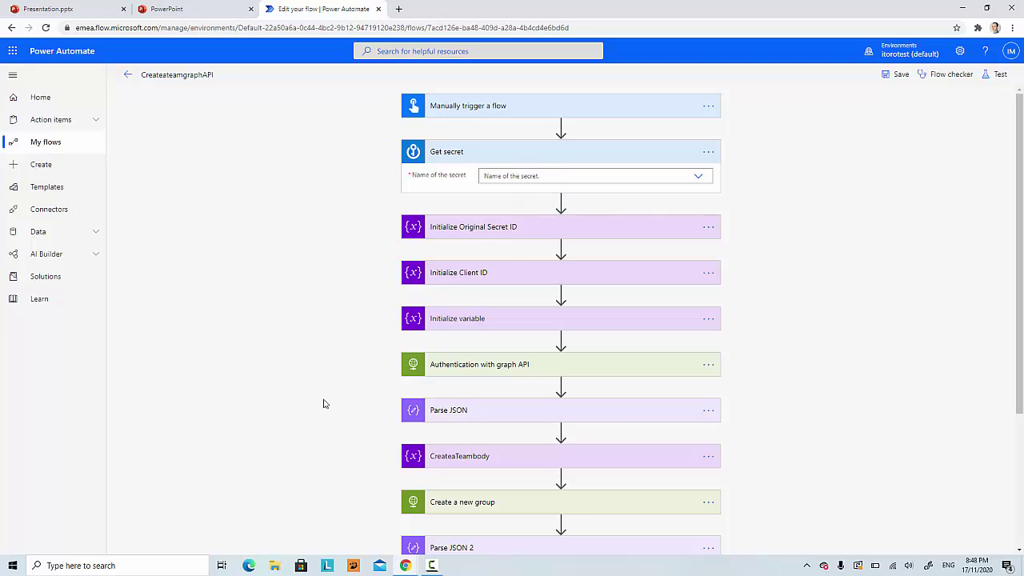
mouse_move(405, 566)
left_click(449, 526)
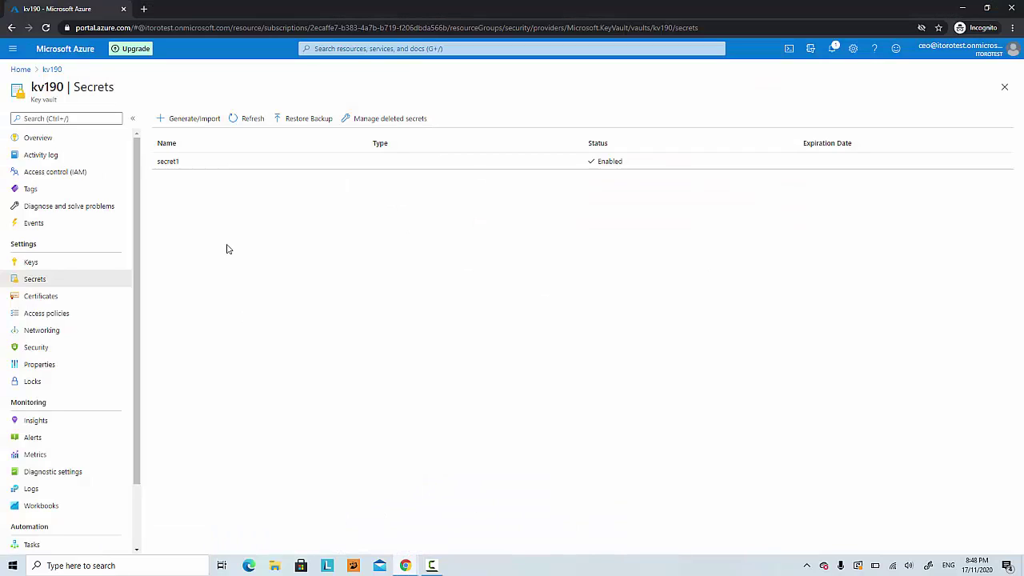
left_click_drag(176, 163, 163, 165)
mouse_move(406, 567)
left_click(347, 512)
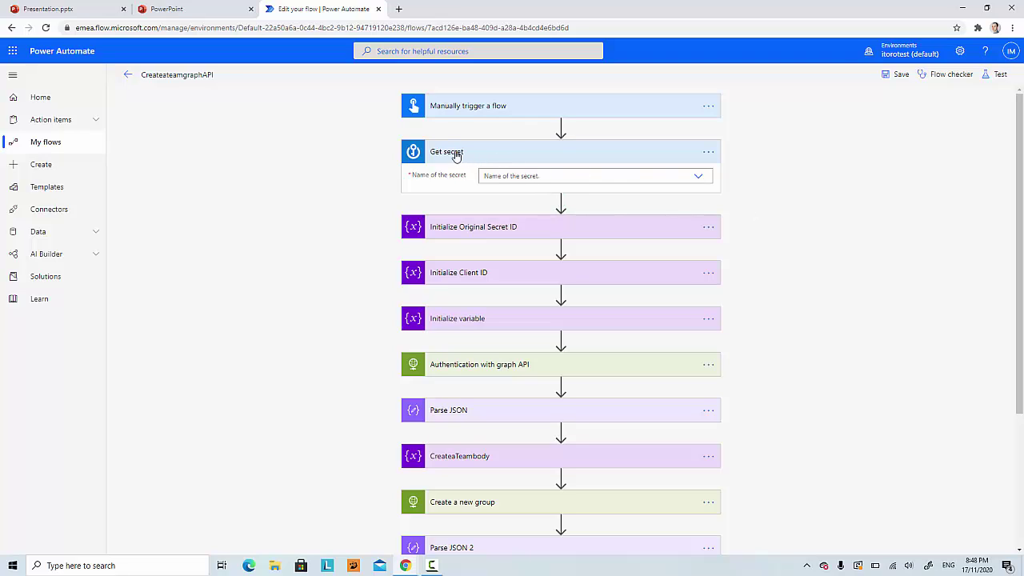
Step: Set the Get secret step's secret name to the custom value secret1
left_click(503, 175)
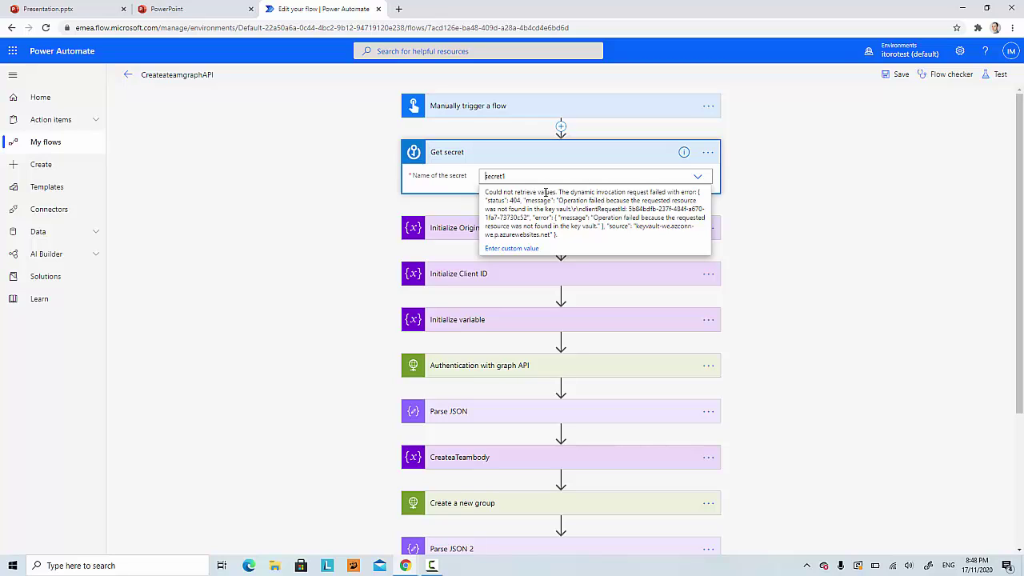
left_click(509, 251)
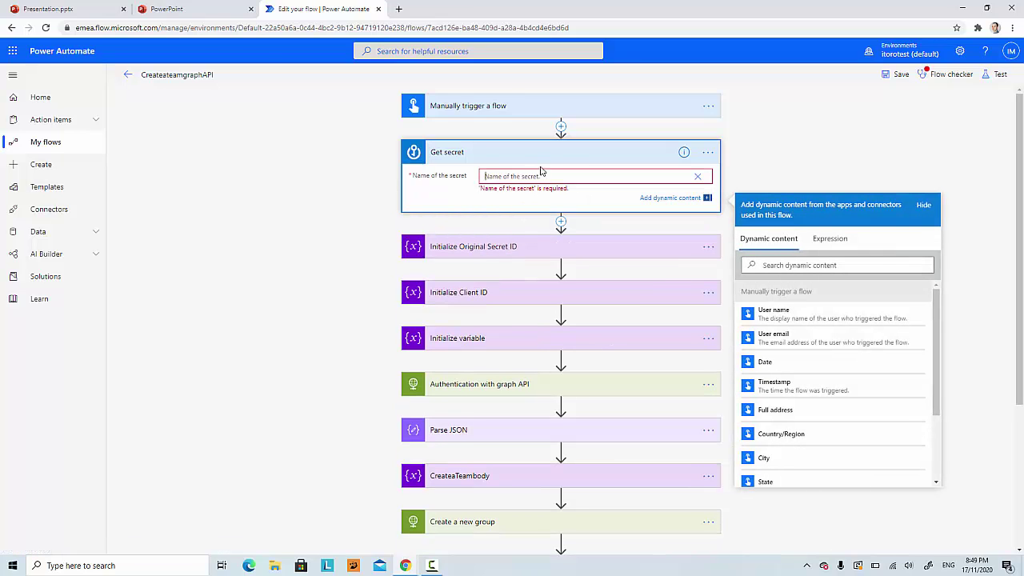
type("secret1")
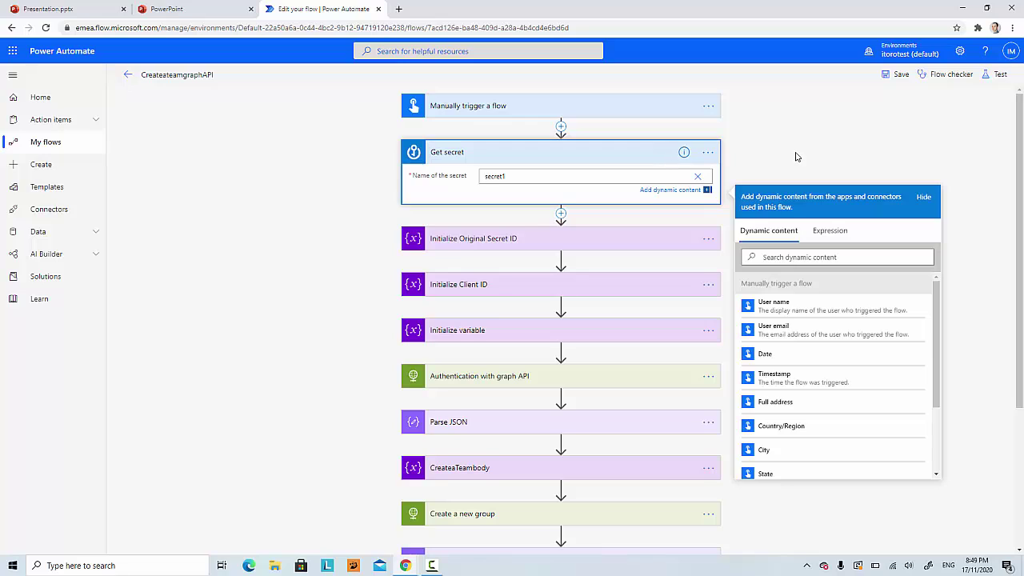
left_click(796, 157)
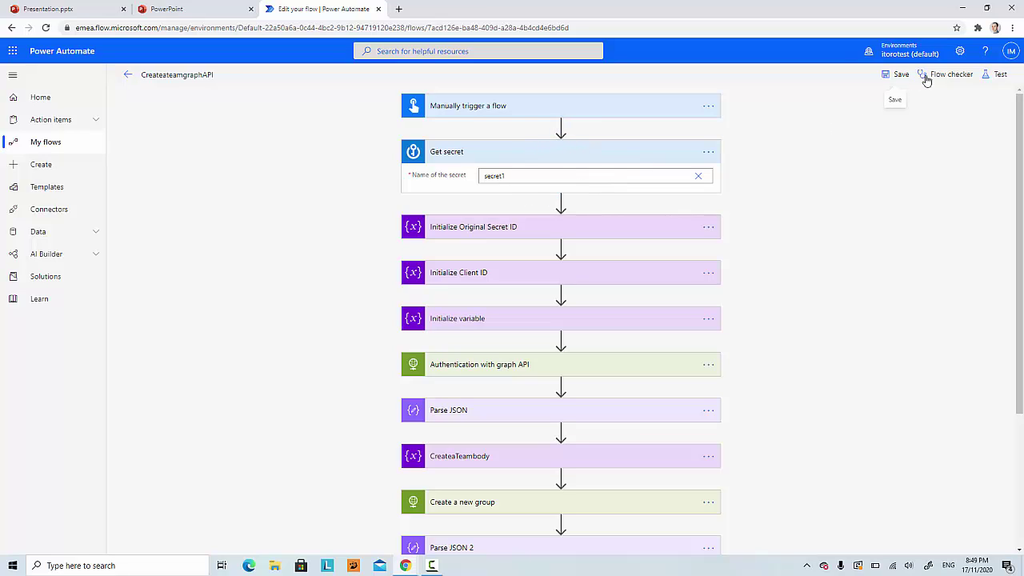
Step: Confirm Flow checker reports no errors or warnings and save the flow
left_click(950, 74)
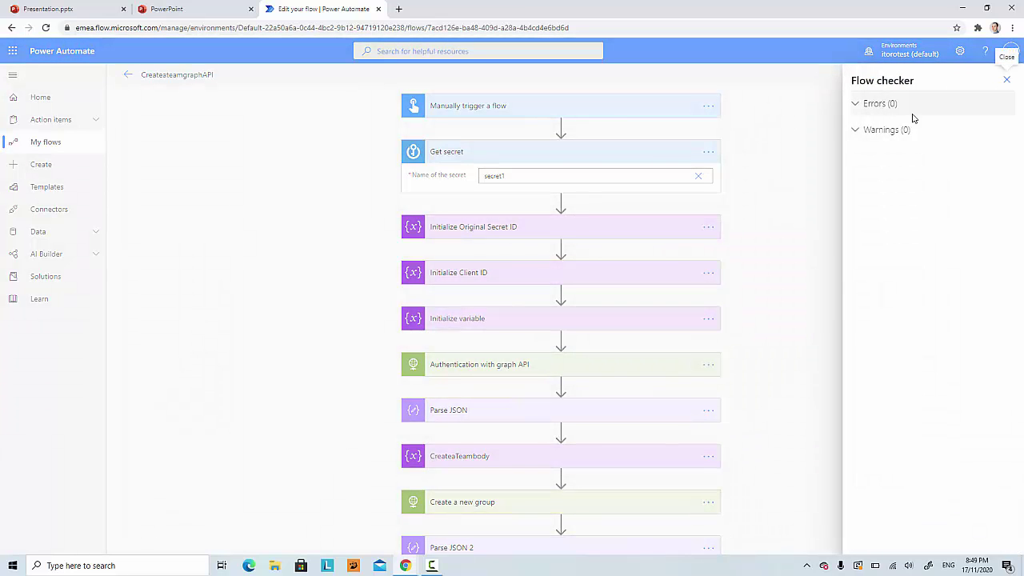
left_click(1006, 79)
left_click(899, 78)
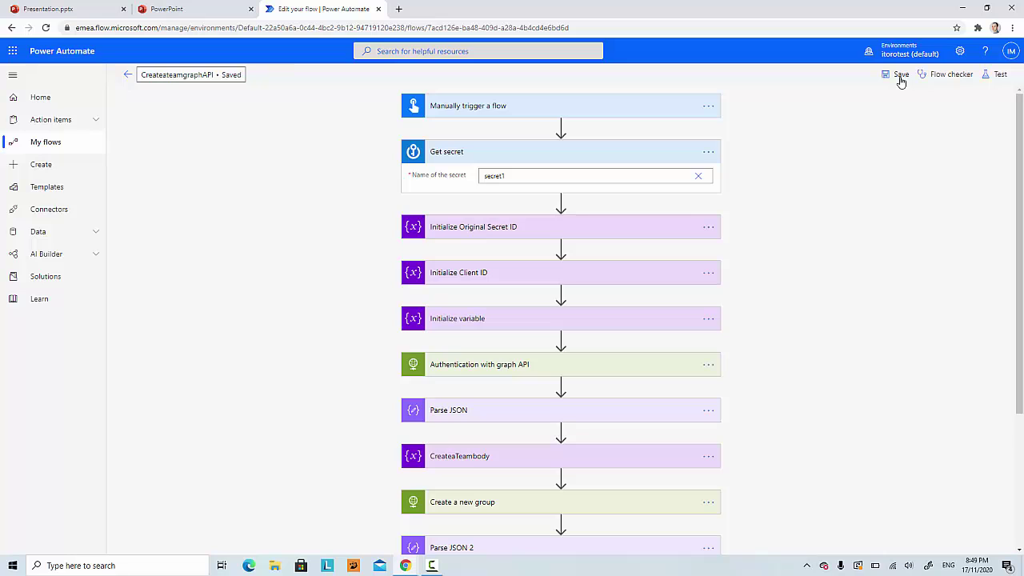
Step: Run a manual test of CreateateamgraphAPI using 'I'll perform the trigger action'
left_click(1001, 77)
left_click(857, 100)
left_click(880, 149)
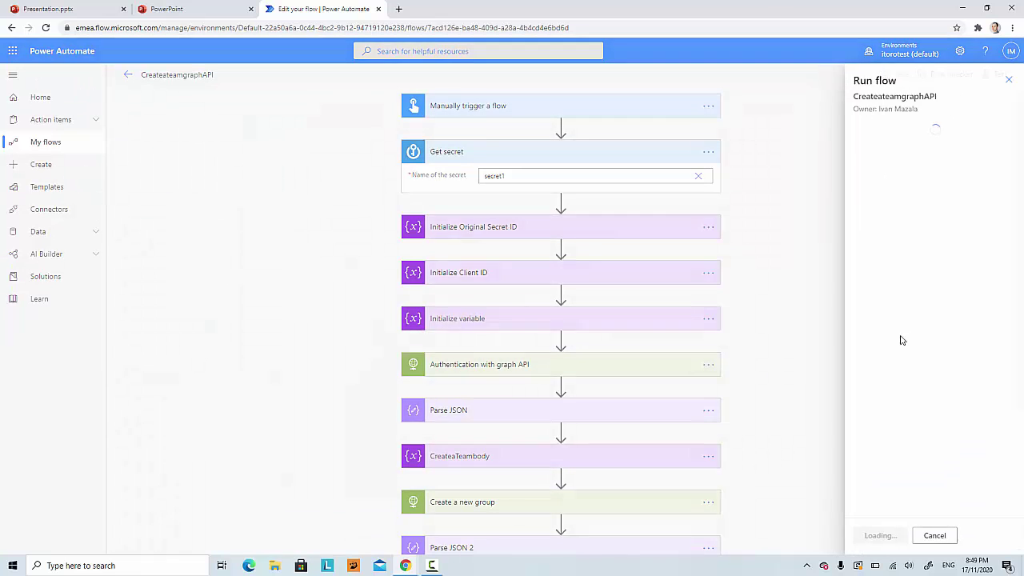
left_click(880, 536)
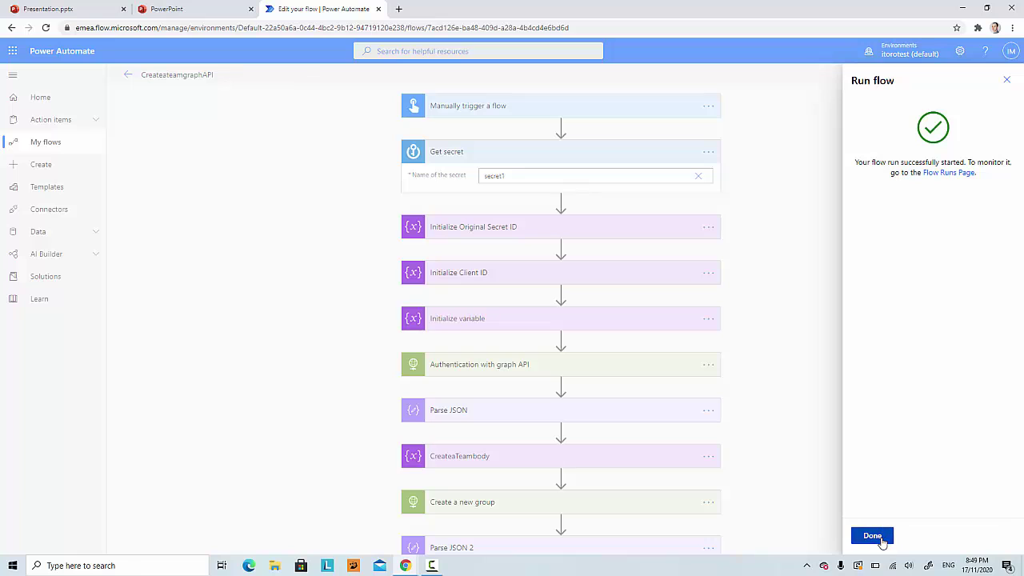
left_click(876, 534)
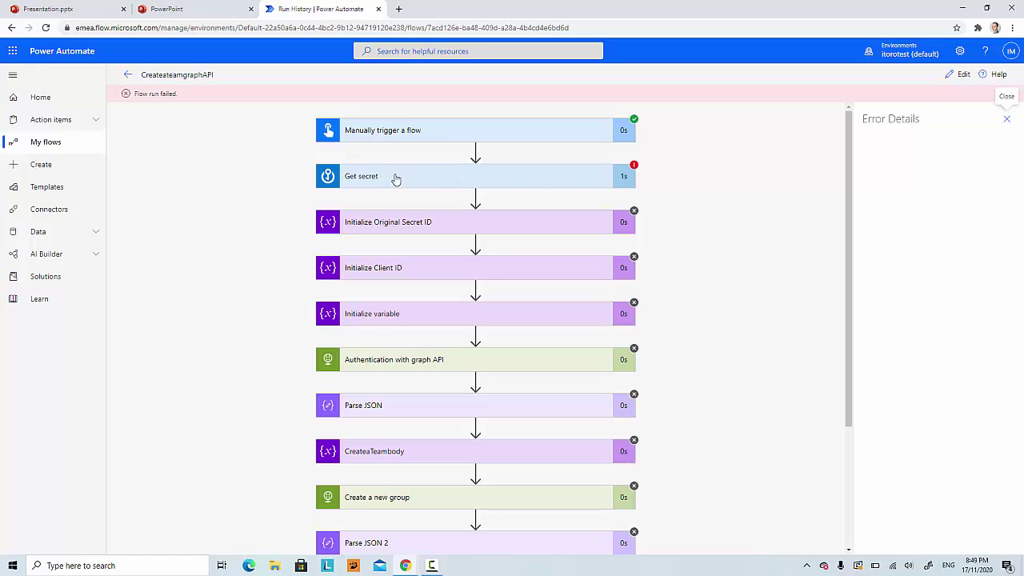
Step: Read the failed Get secret step's Body output: 404 NotFound, secret not found in the key vault
left_click(527, 175)
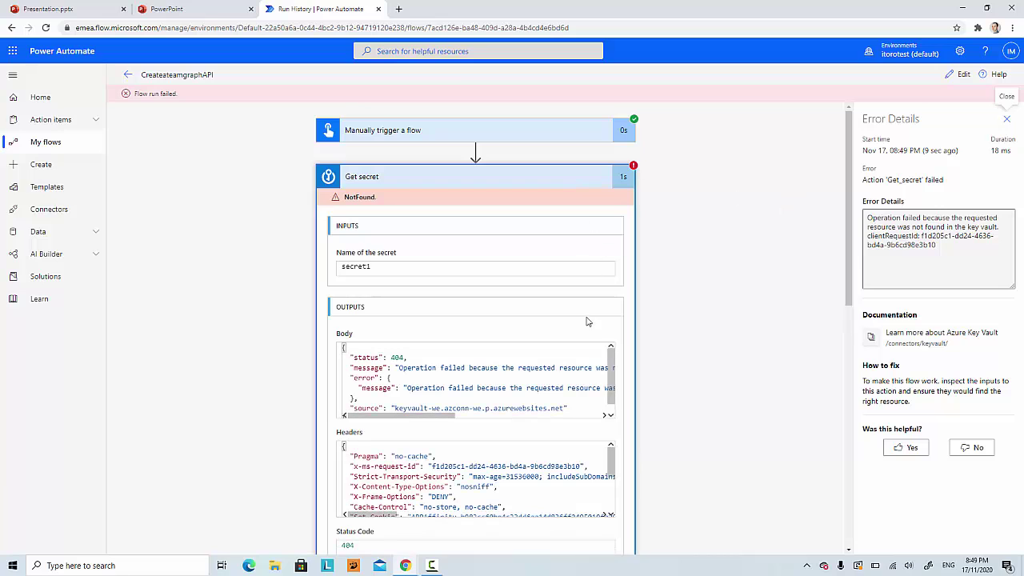
scroll(434, 418, "right", 1)
left_click_drag(389, 367, 511, 368)
left_click_drag(428, 419, 495, 411)
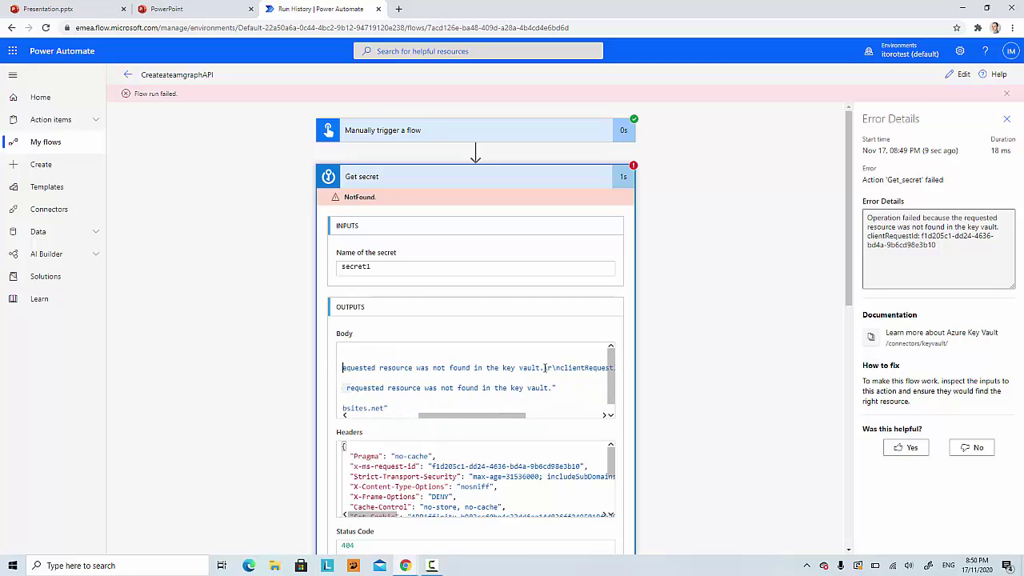
scroll(532, 403, "right", 2)
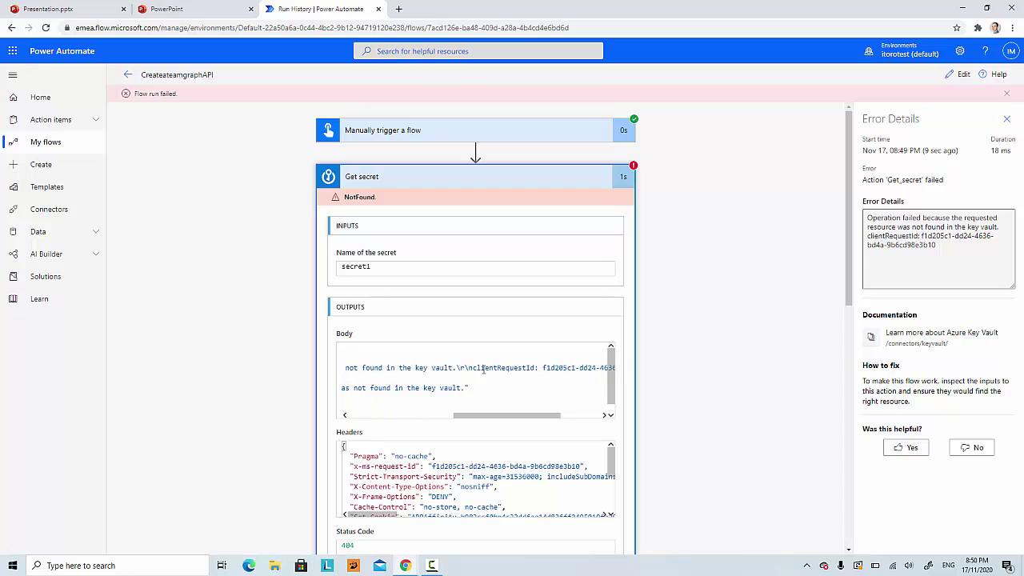
left_click_drag(523, 414, 392, 424)
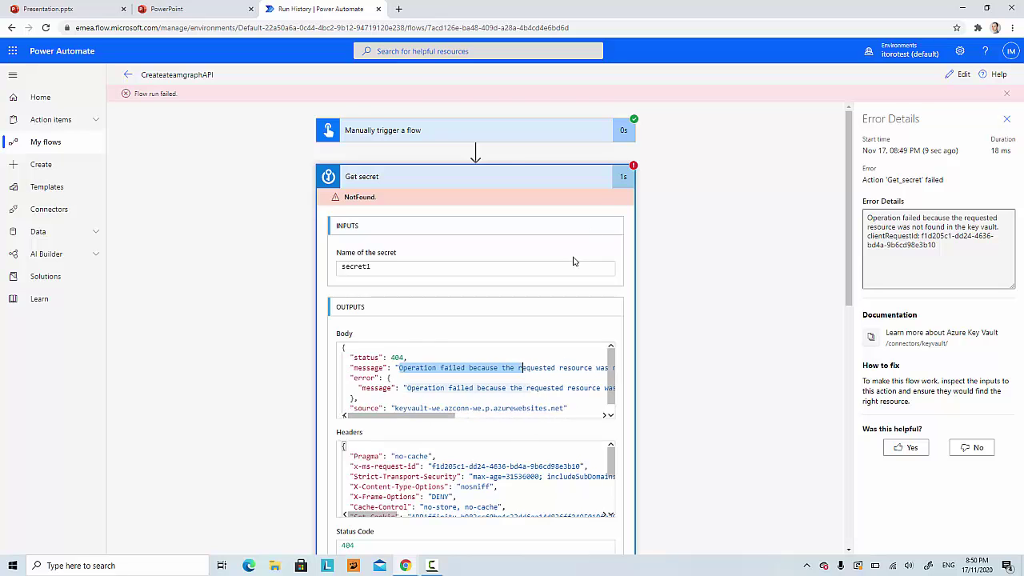
left_click(1006, 118)
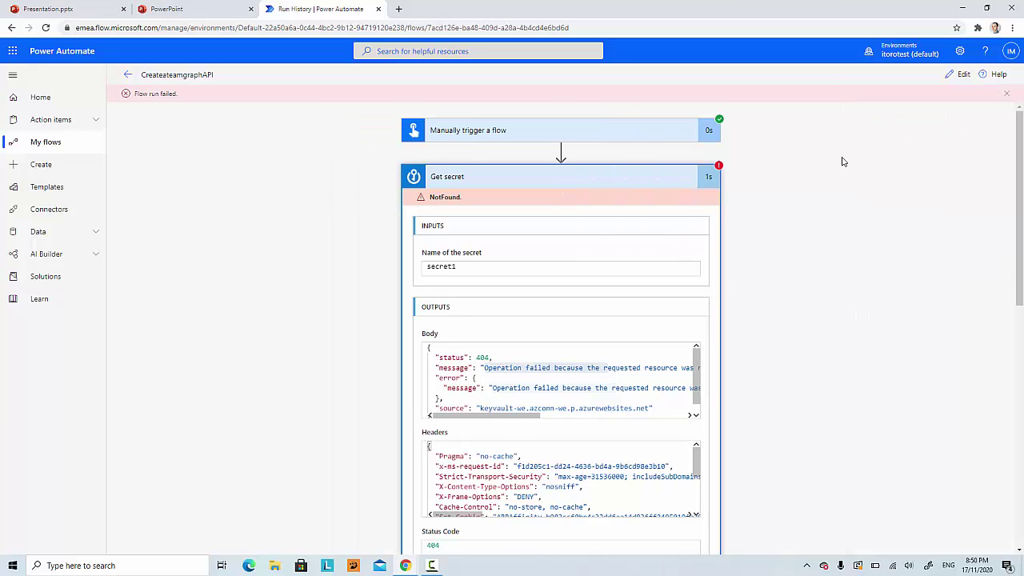
left_click(628, 184)
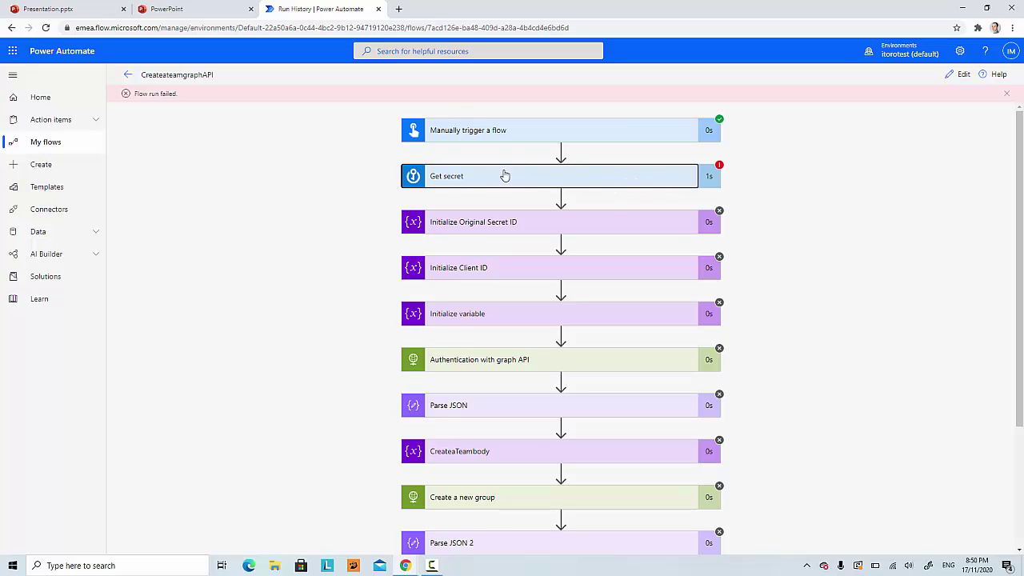
Step: Back in edit mode, check the Get secret step's single Key Vault connection under My connections
left_click(960, 74)
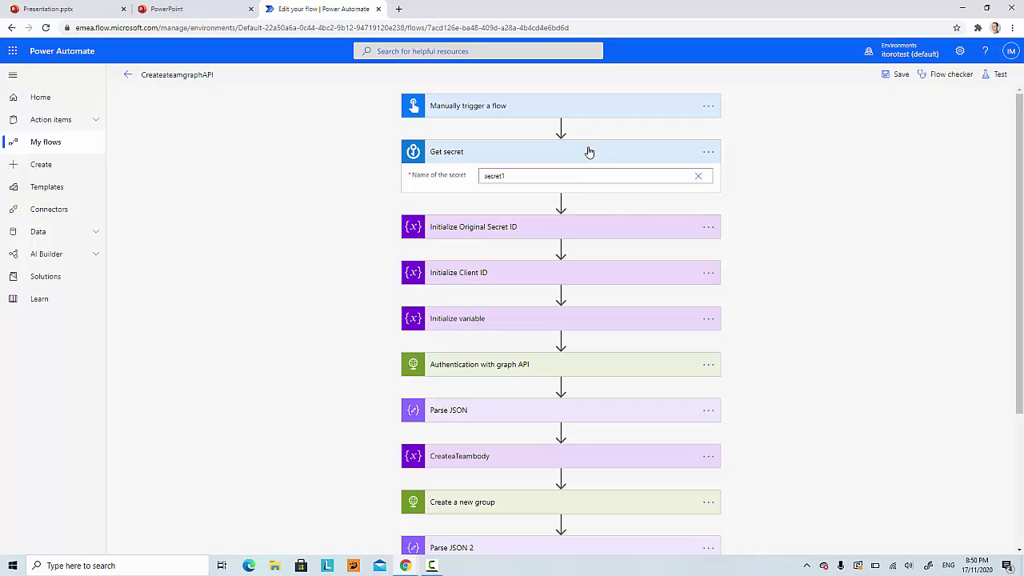
left_click(709, 152)
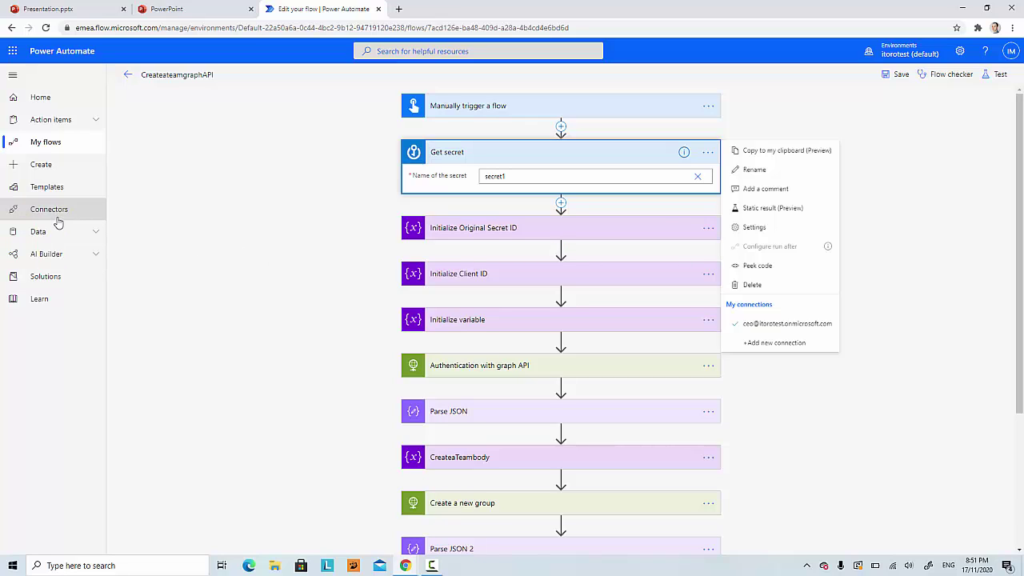
left_click(92, 232)
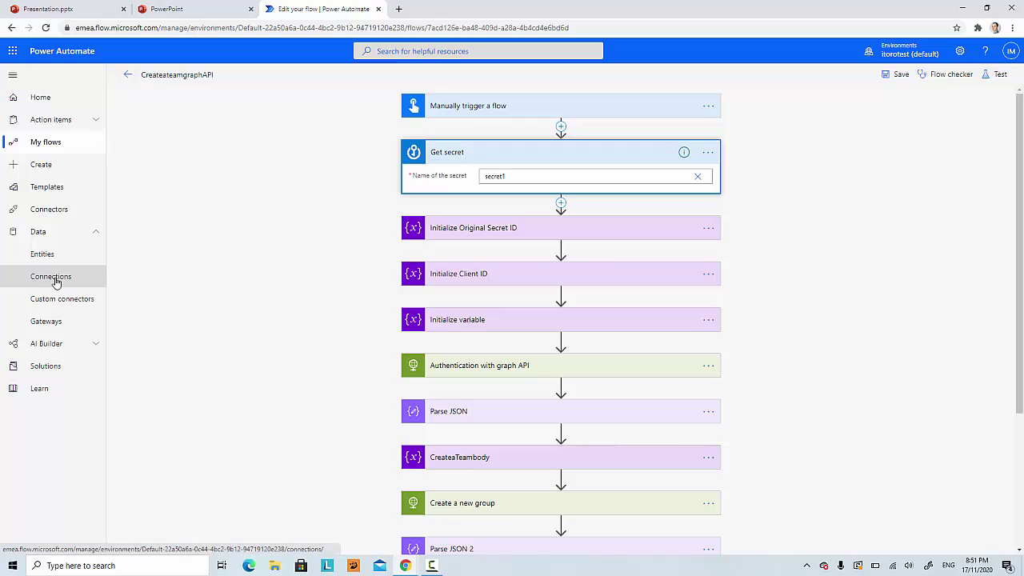
Step: Open the Azure Key Vault connection's edit settings, which show vault name graphapiflow
left_click(56, 279)
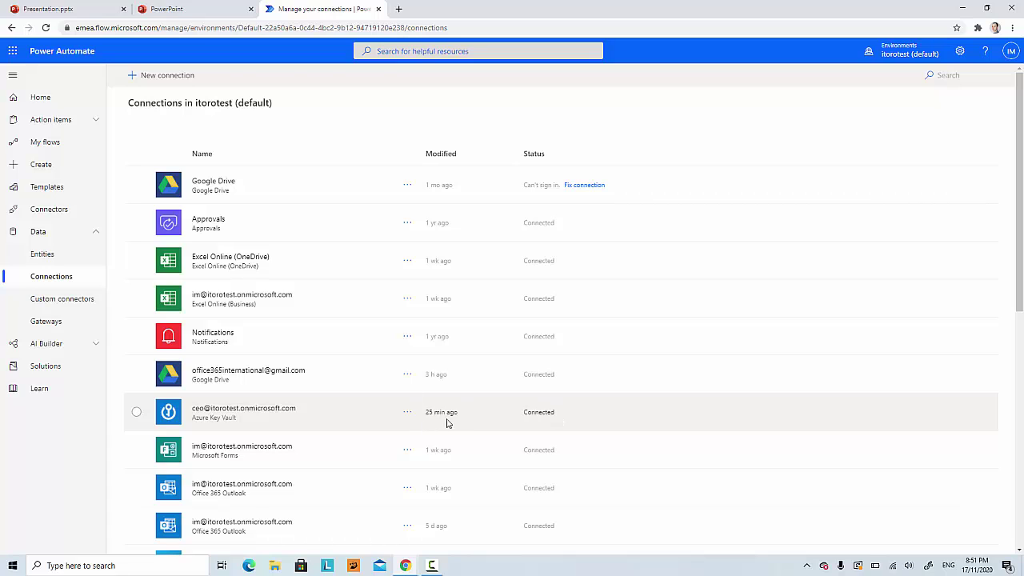
left_click(407, 414)
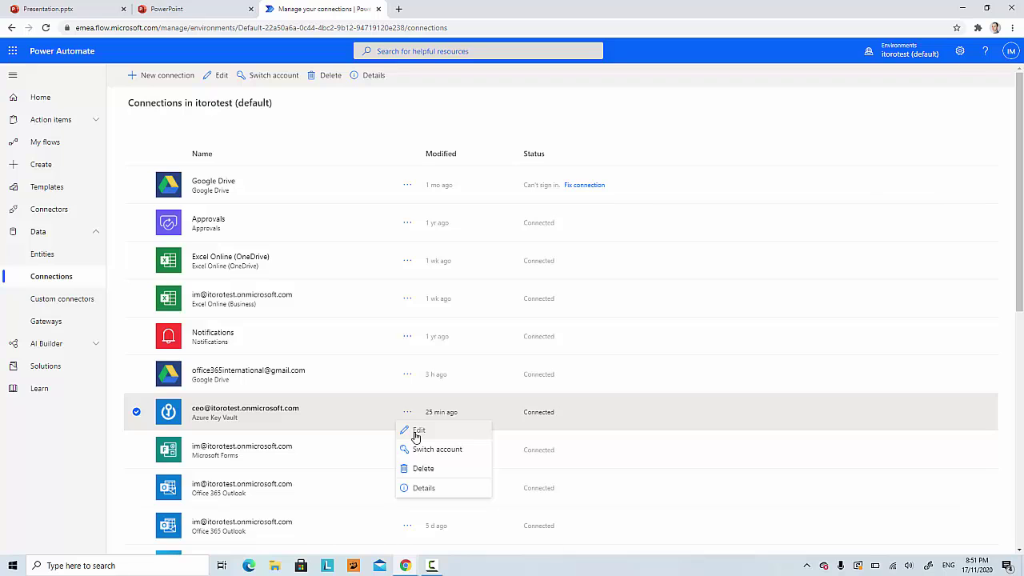
left_click(417, 432)
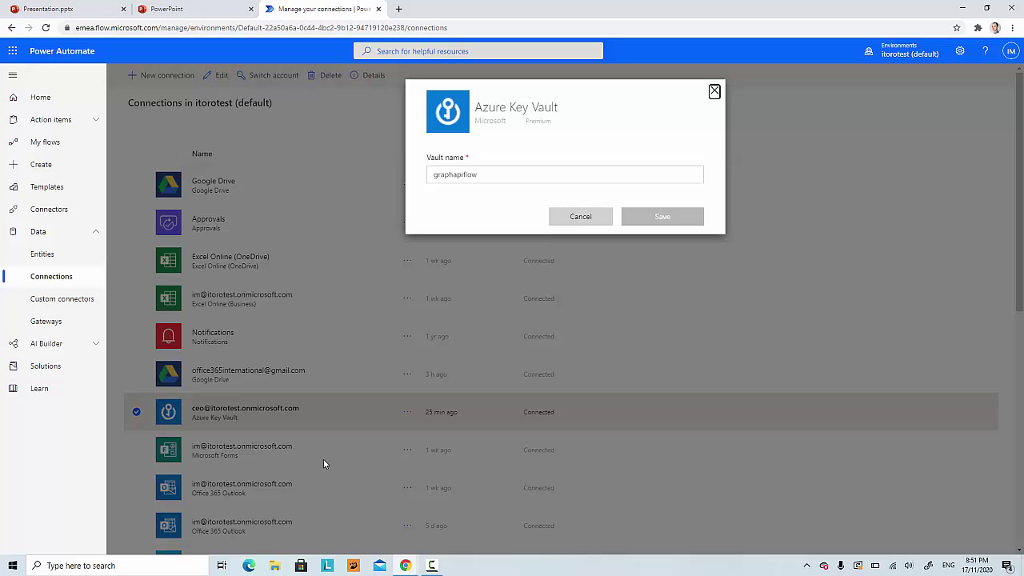
Step: Select the real vault name kv190 on the Azure portal key vault page
mouse_move(408, 562)
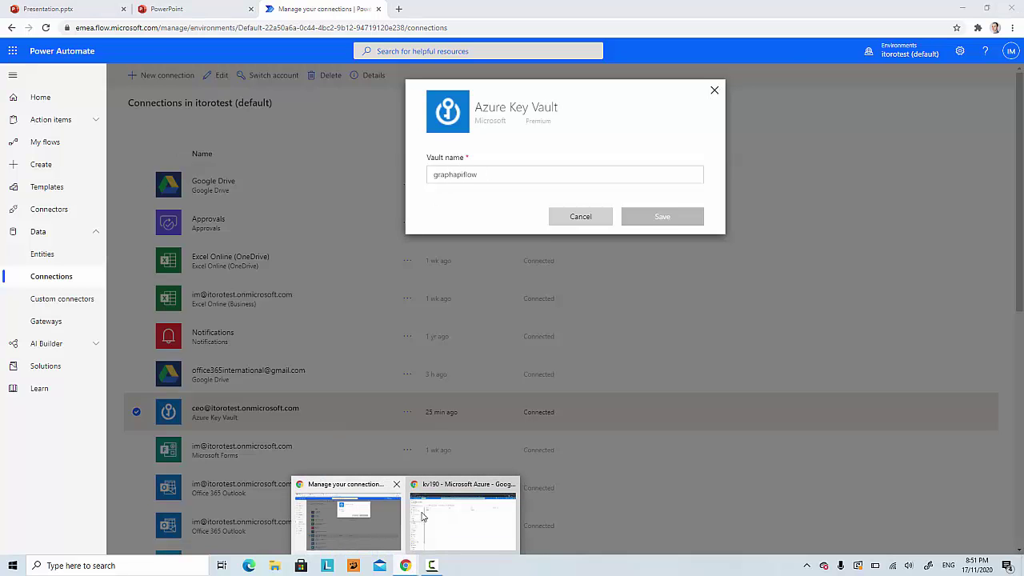
left_click(452, 519)
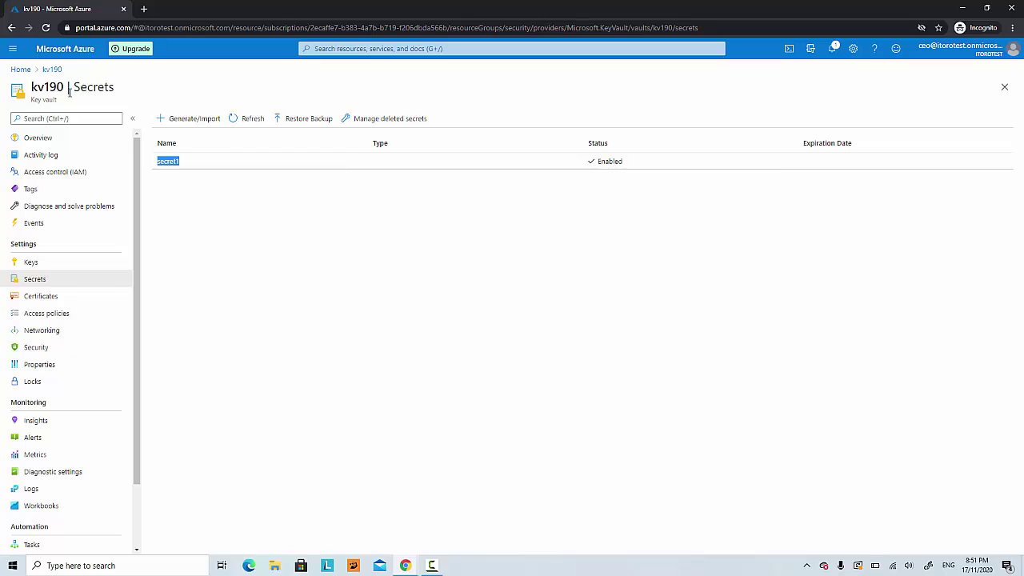
left_click_drag(68, 89, 32, 89)
key("ctrl+c")
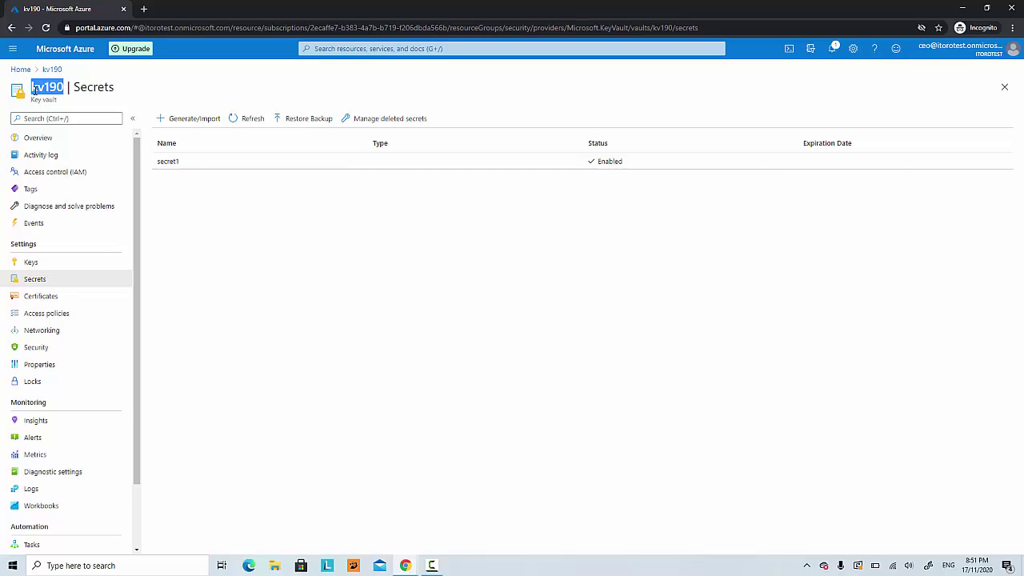
Step: Replace vault name graphapiflow with kv190 in the Key Vault connection and save it
left_click(963, 8)
left_click_drag(496, 177, 414, 184)
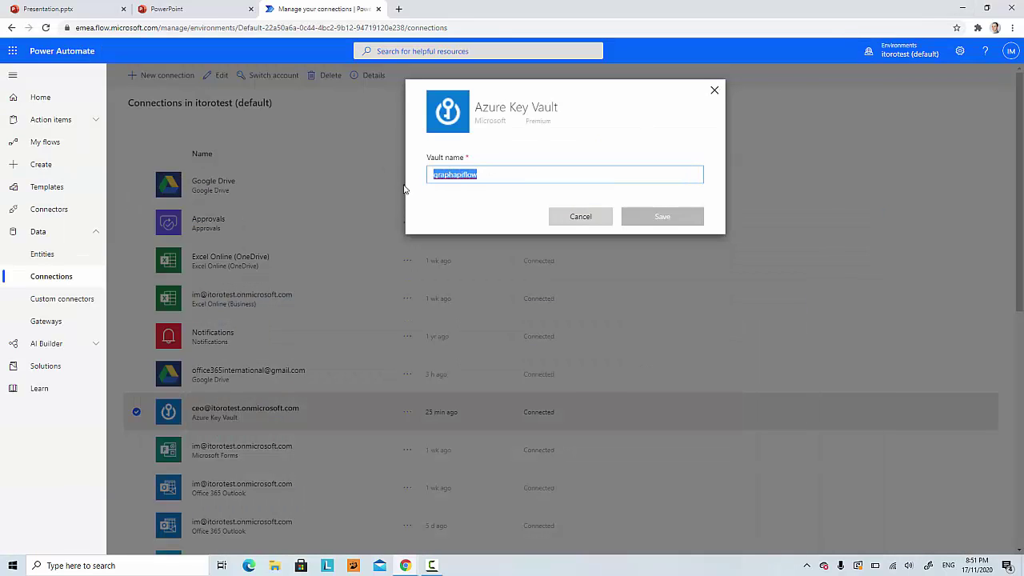
key("ctrl+v")
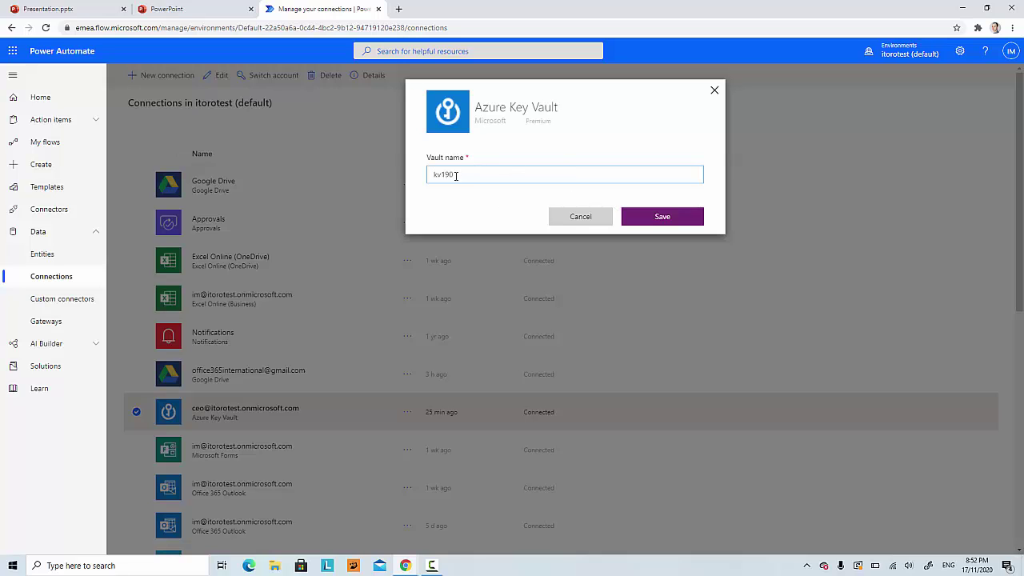
left_click(672, 216)
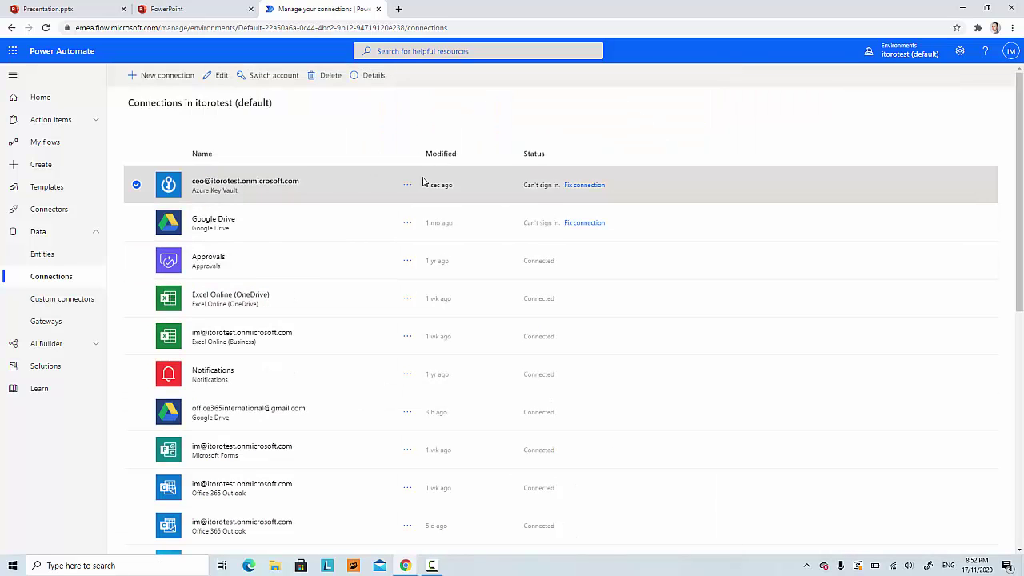
Step: Fix the Key Vault connection by signing in with another account's e-mail and password
left_click(584, 185)
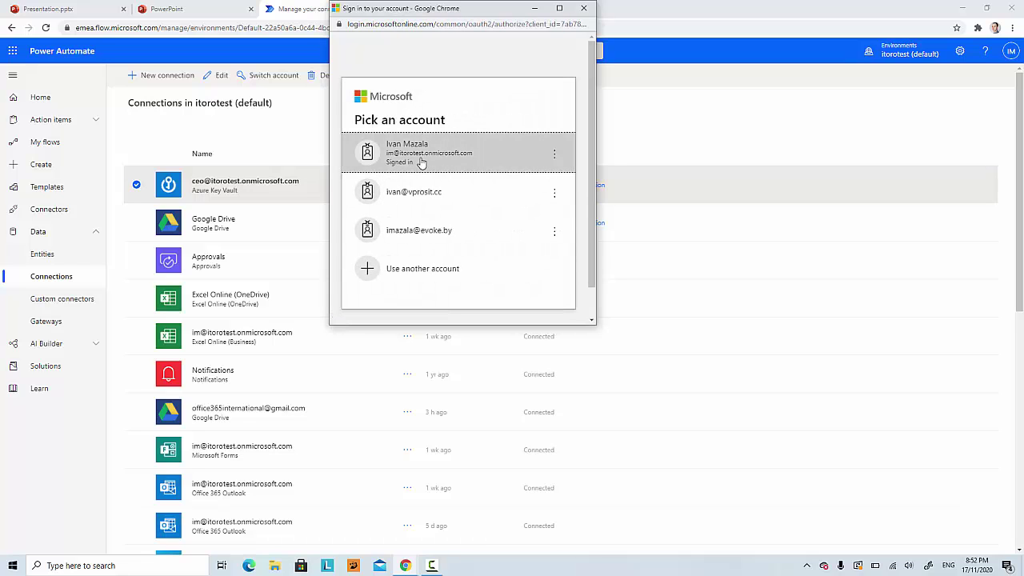
left_click(453, 273)
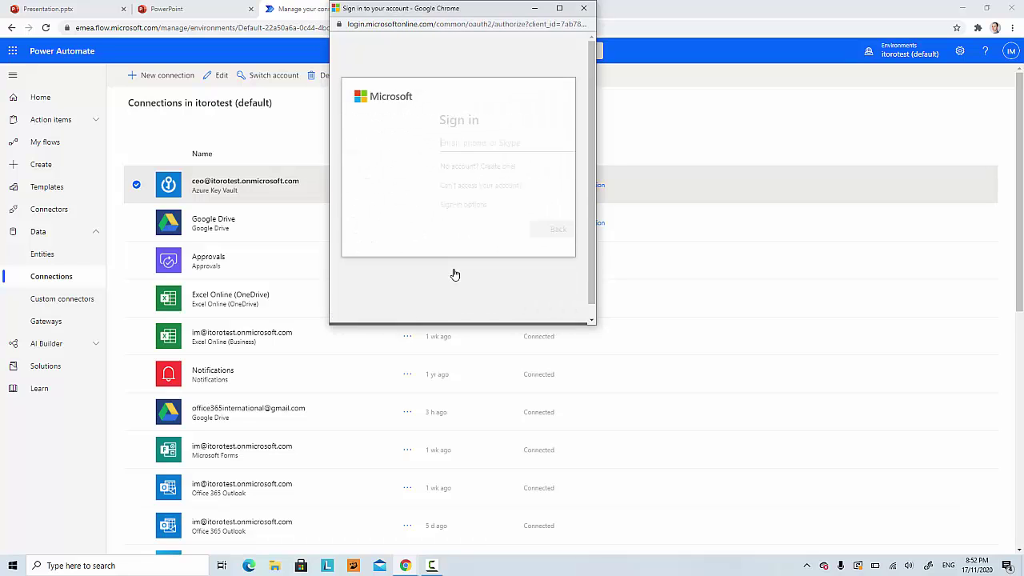
left_click(435, 142)
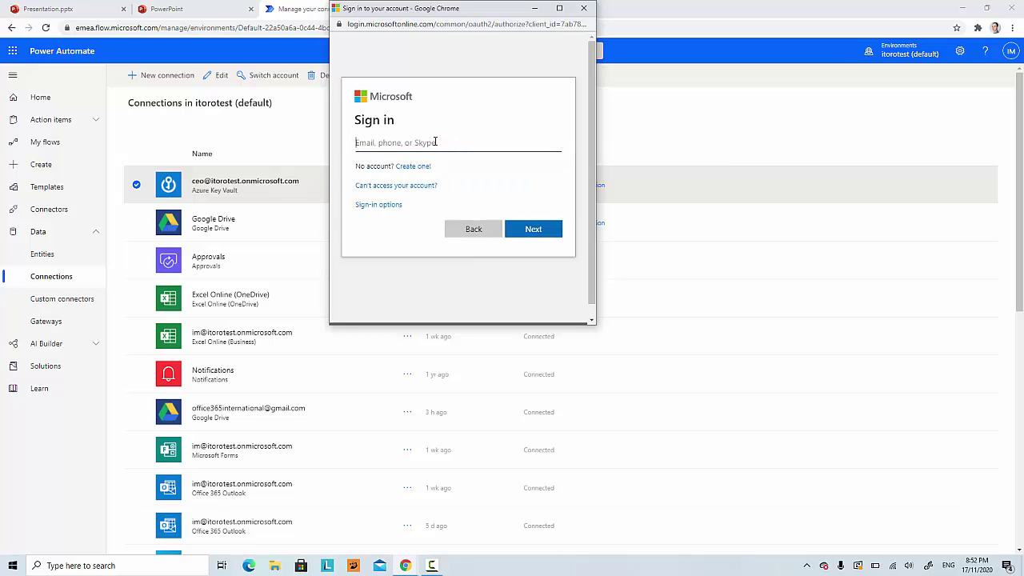
left_click(533, 230)
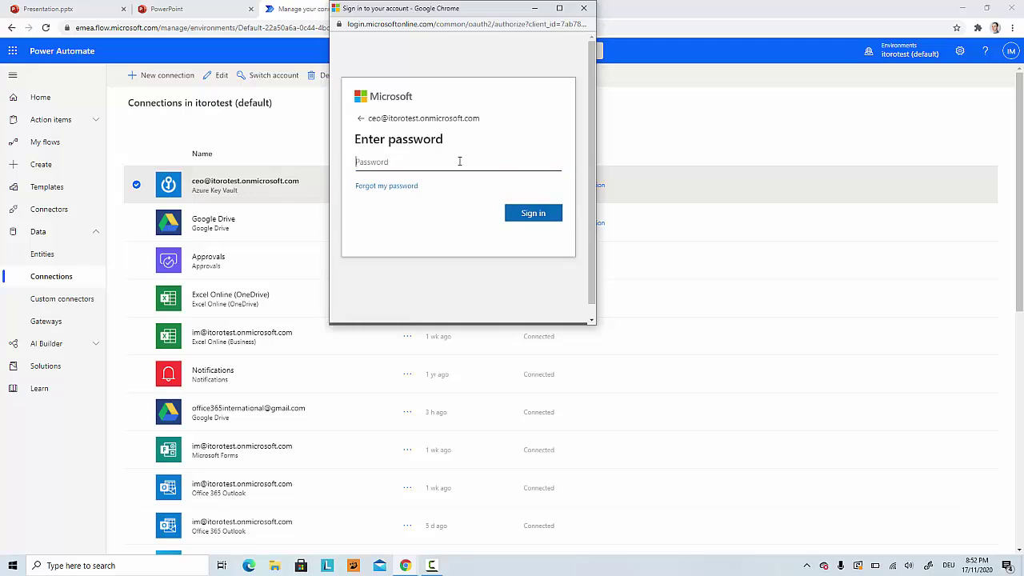
type("•")
key("Return")
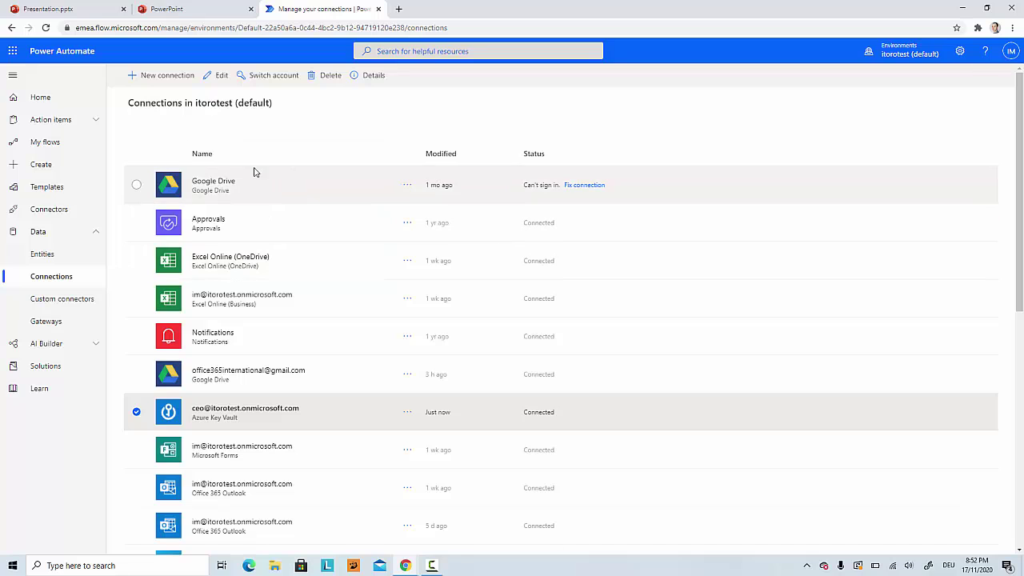
Step: Open the CreateateamgraphAPI flow from My flows, expand Get secret, and save the flow
left_click(50, 144)
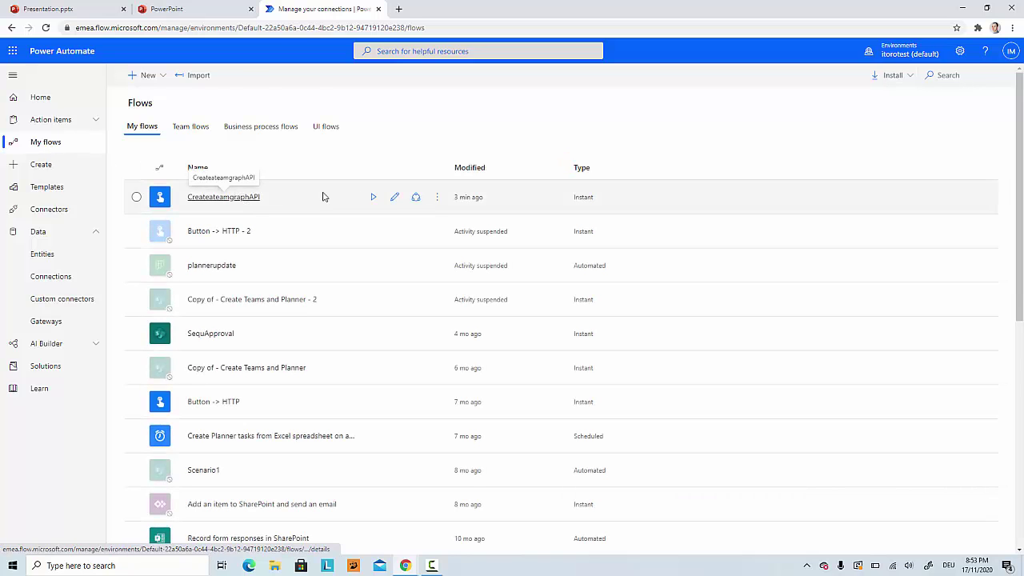
left_click(394, 196)
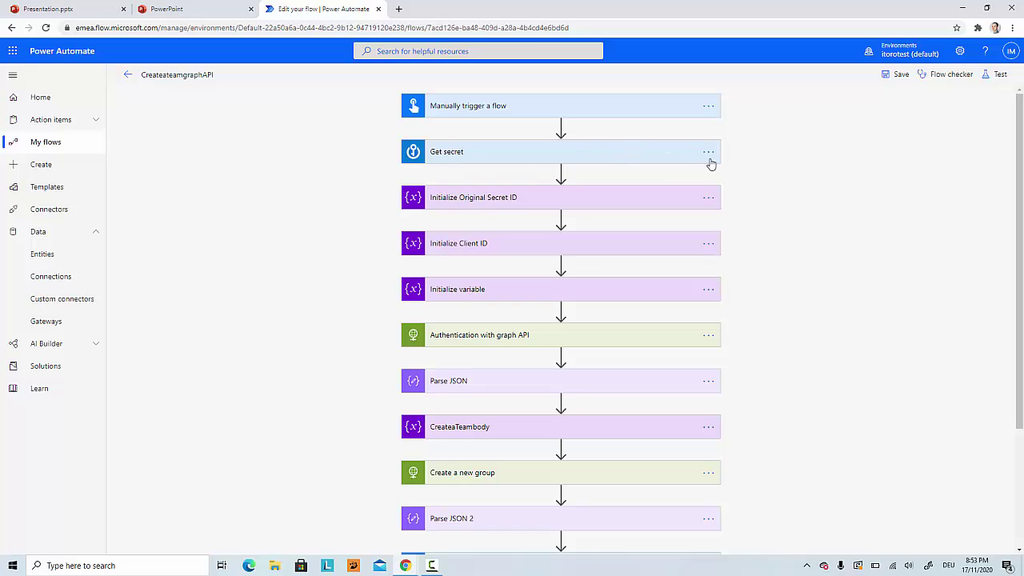
left_click(652, 156)
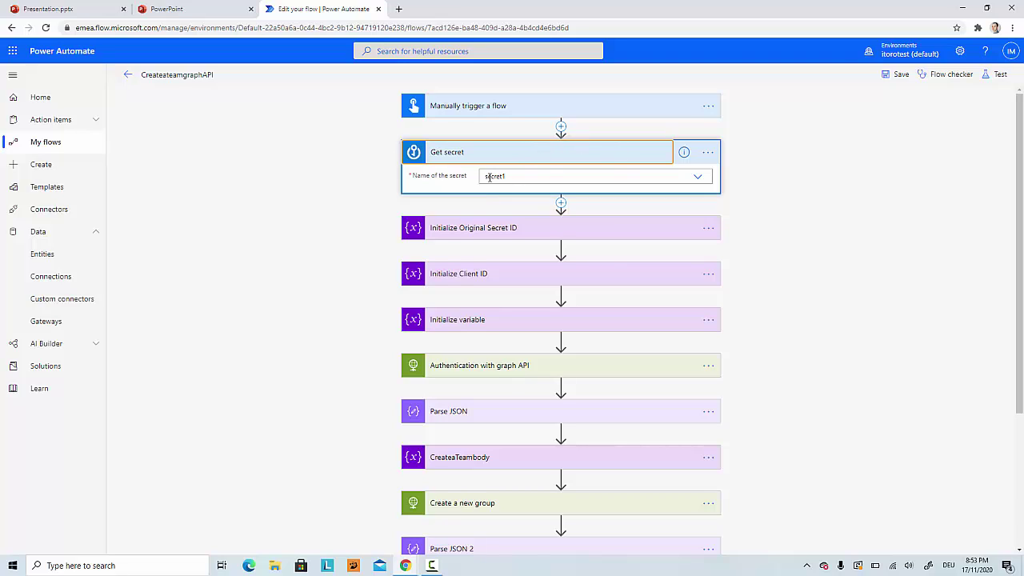
left_click(901, 76)
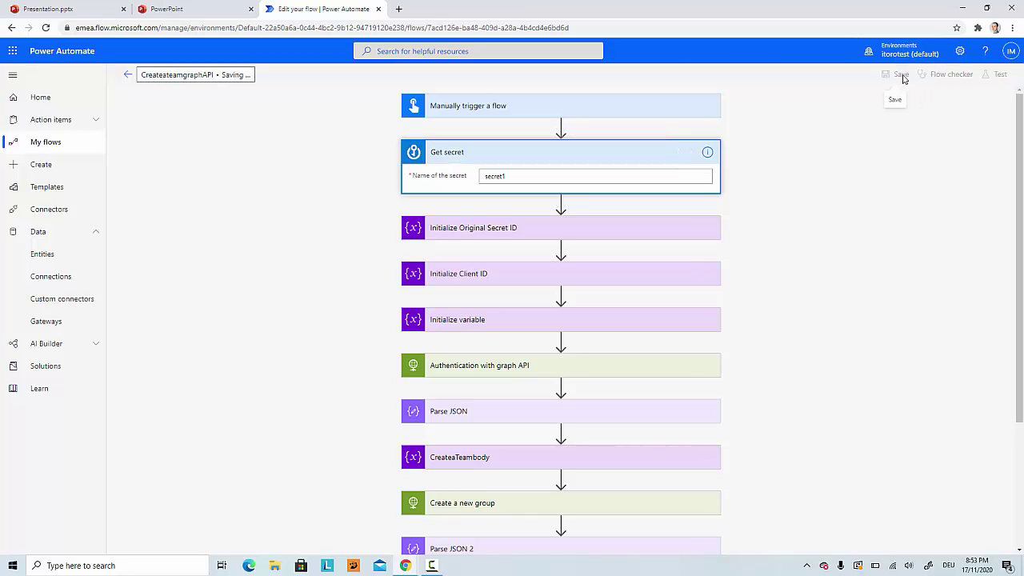
Step: Start a manual test of the flow ('I'll perform the trigger action') and follow the run
left_click(999, 75)
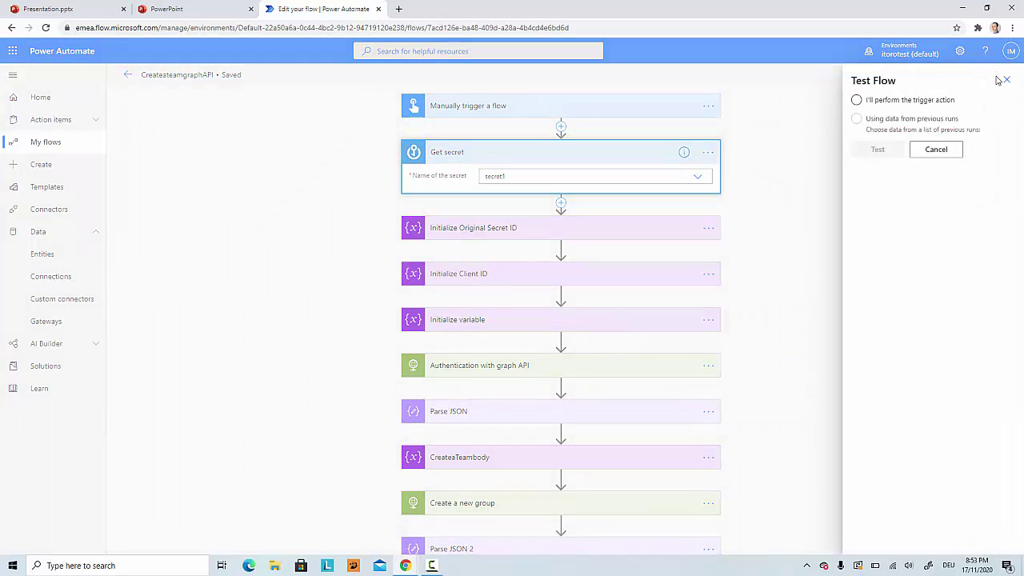
left_click(857, 101)
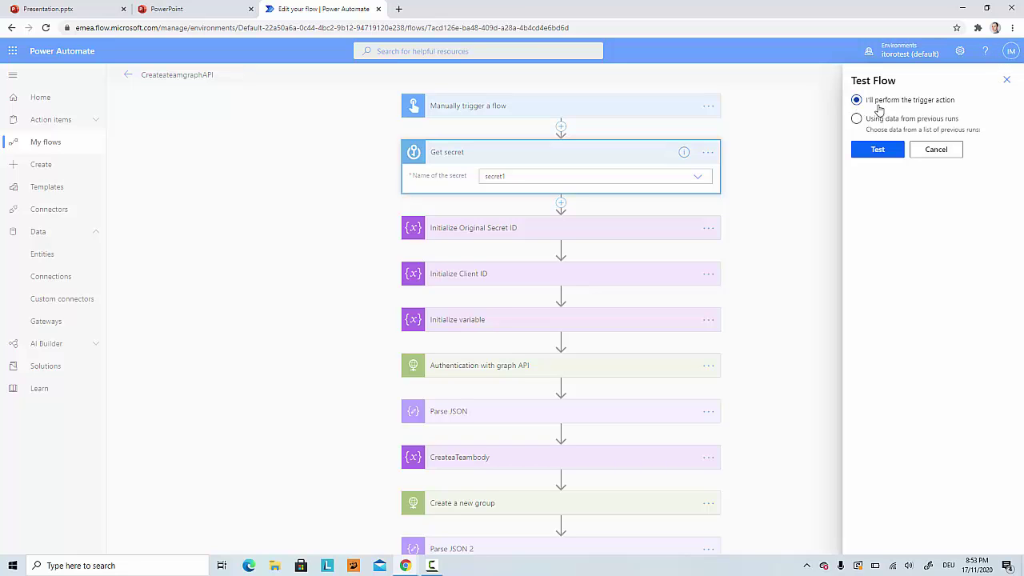
left_click(879, 151)
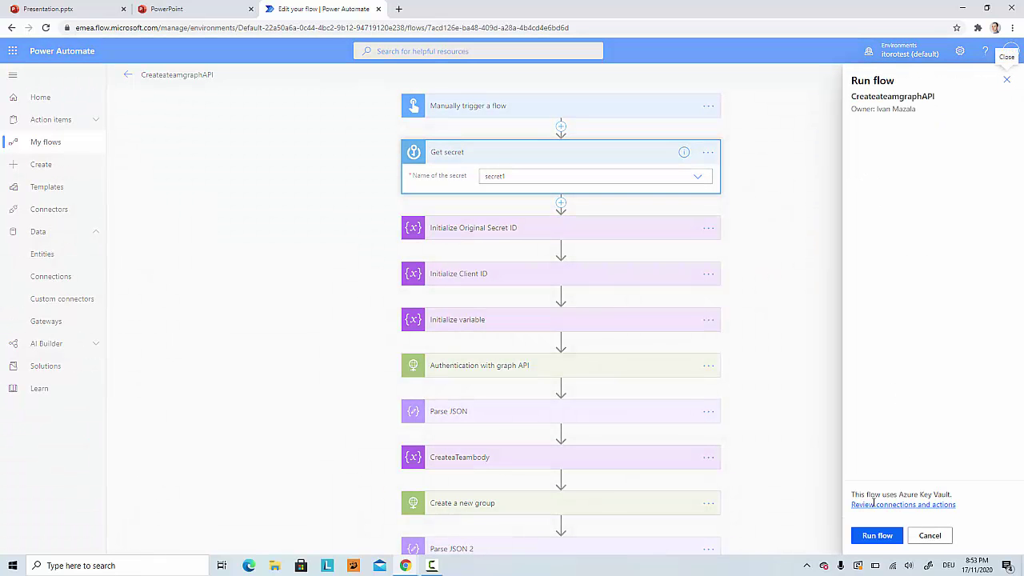
left_click(875, 538)
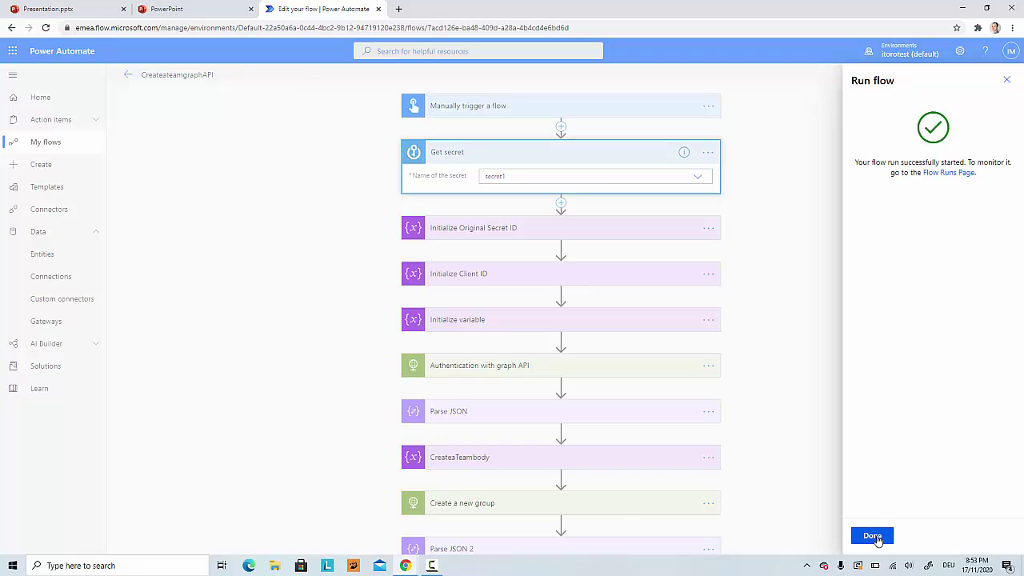
left_click(874, 536)
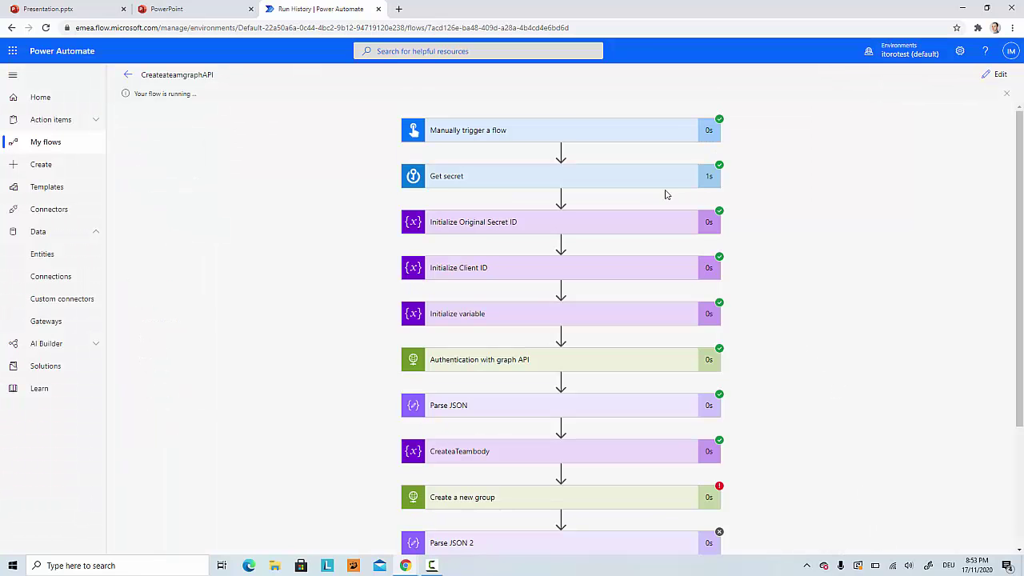
Step: Expand the Get secret run step and select the secret1 value shown in plain text
left_click(609, 186)
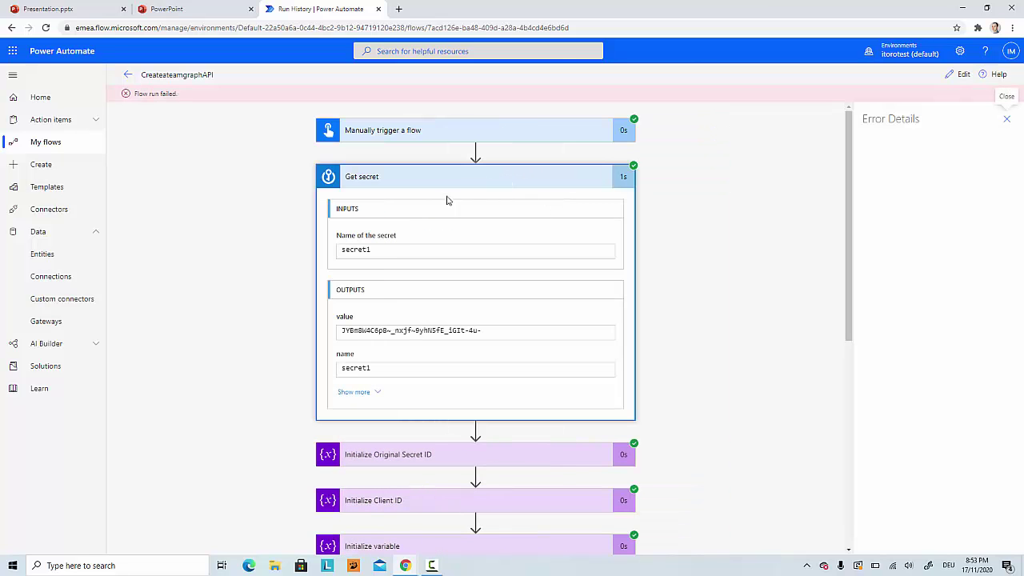
left_click(483, 331)
left_click(340, 334, "shift")
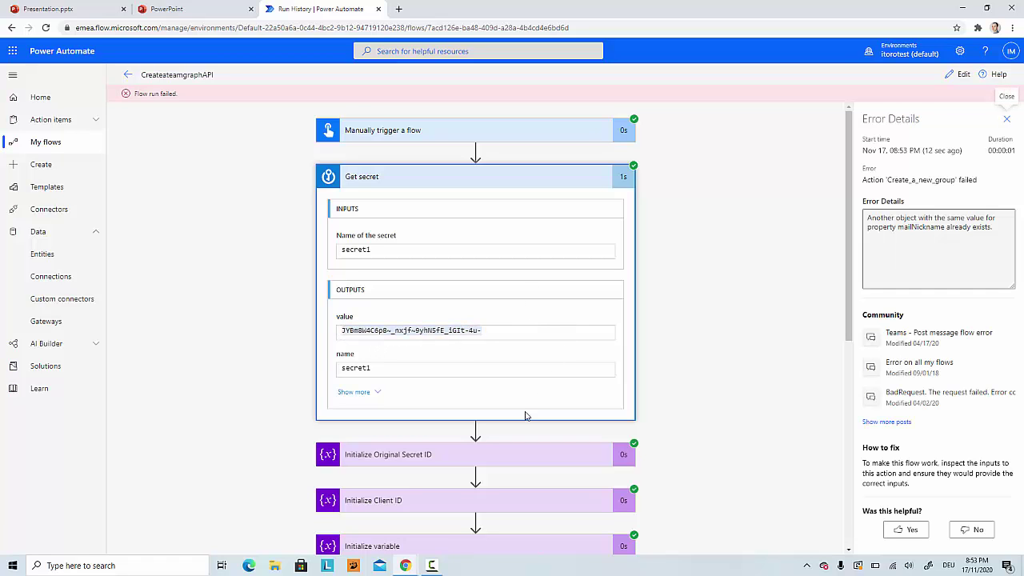
scroll(539, 453, "down", 1)
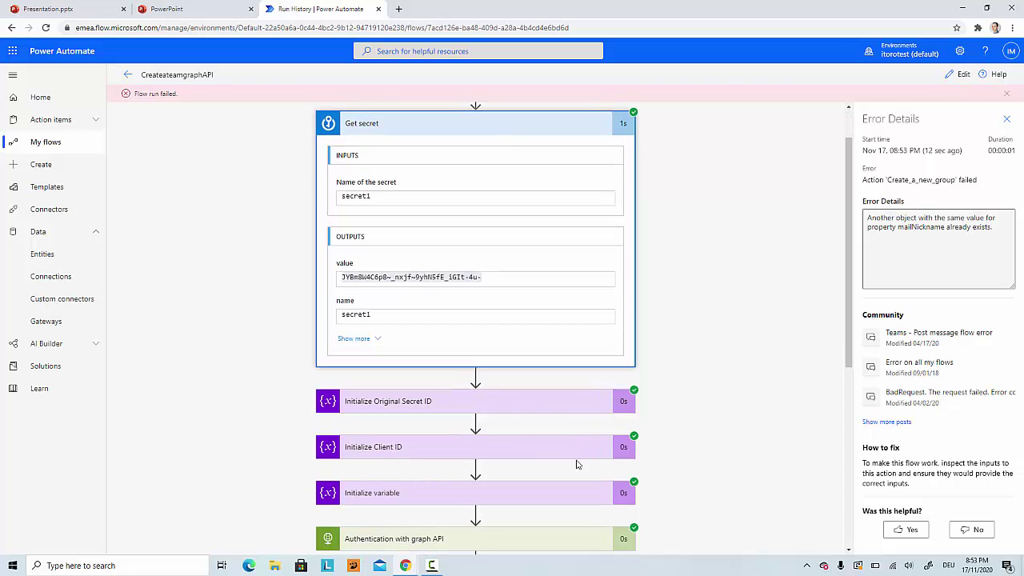
scroll(577, 464, "down", 6)
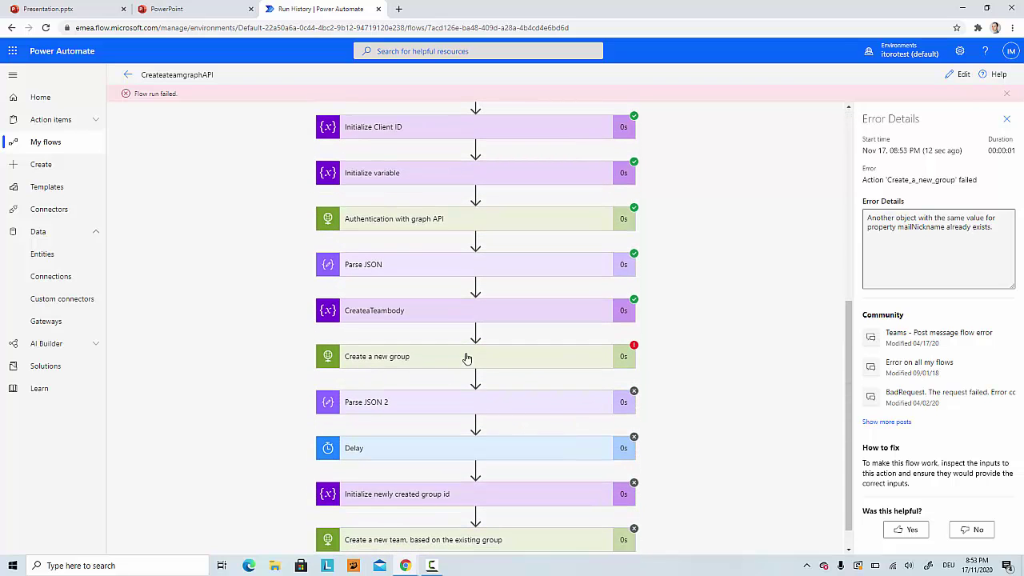
Step: Expand the failed Create a new group step and highlight its duplicate mailNickname error
left_click(495, 358)
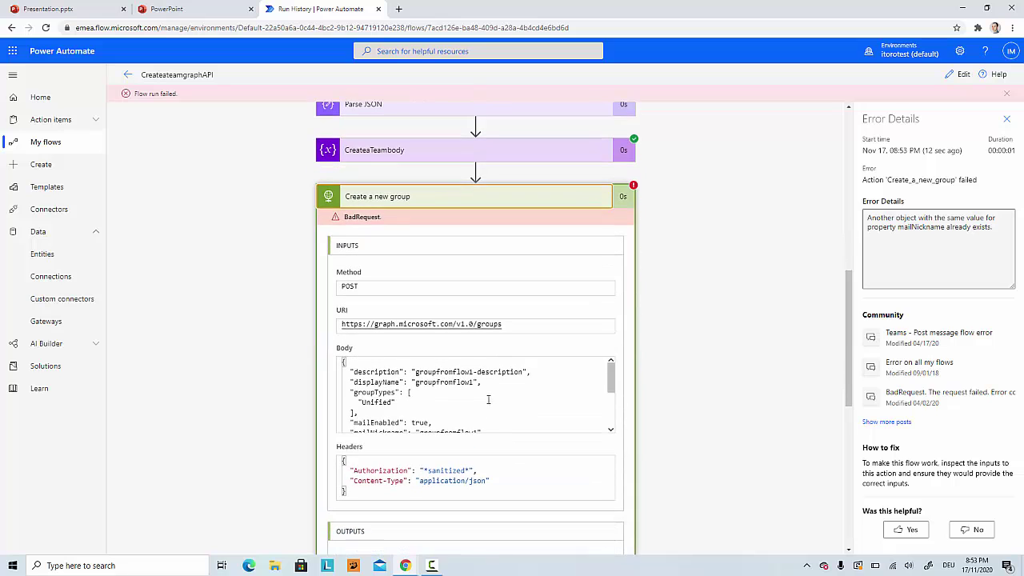
scroll(499, 410, "down", 5)
left_click_drag(610, 422, 624, 404)
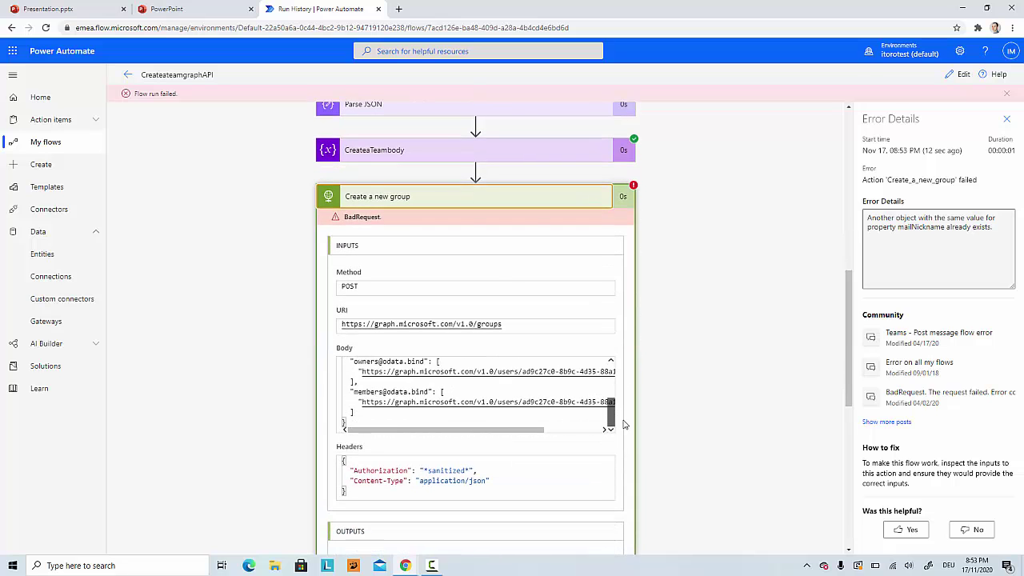
scroll(554, 460, "down", 3)
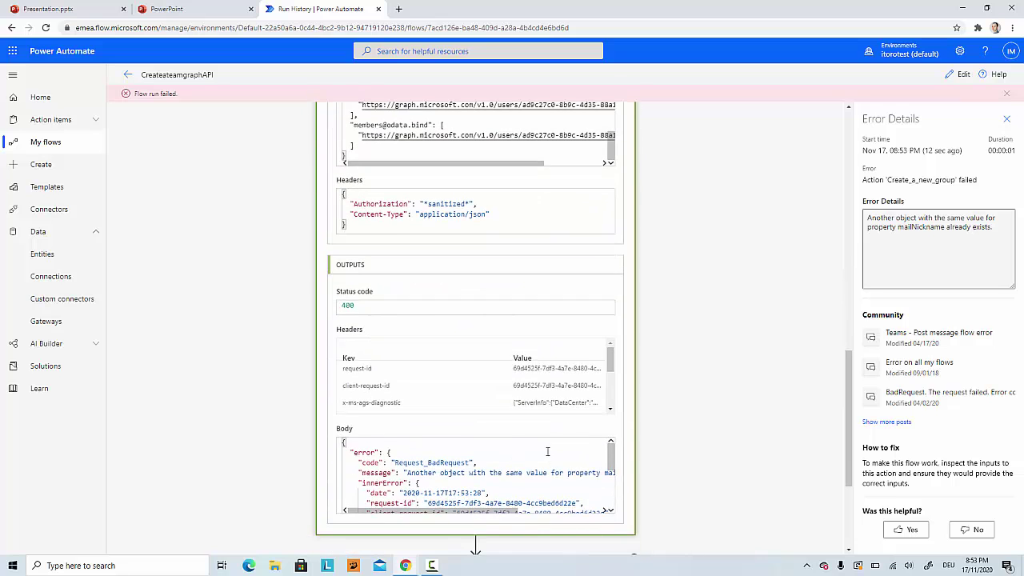
scroll(536, 452, "down", 1)
scroll(532, 468, "up", 2)
left_click_drag(506, 473, 613, 473)
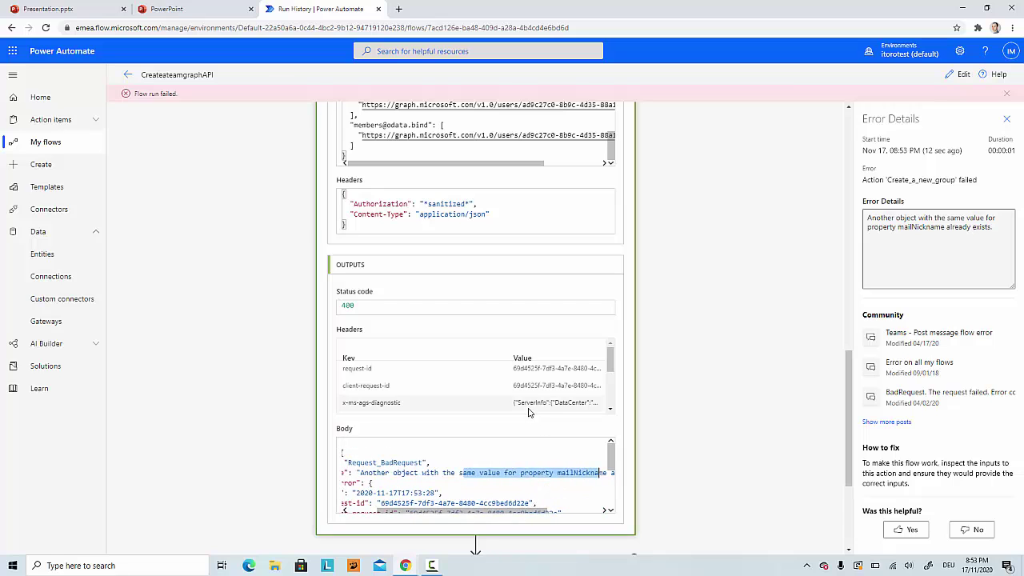
scroll(529, 379, "up", 1)
scroll(529, 379, "up", 1)
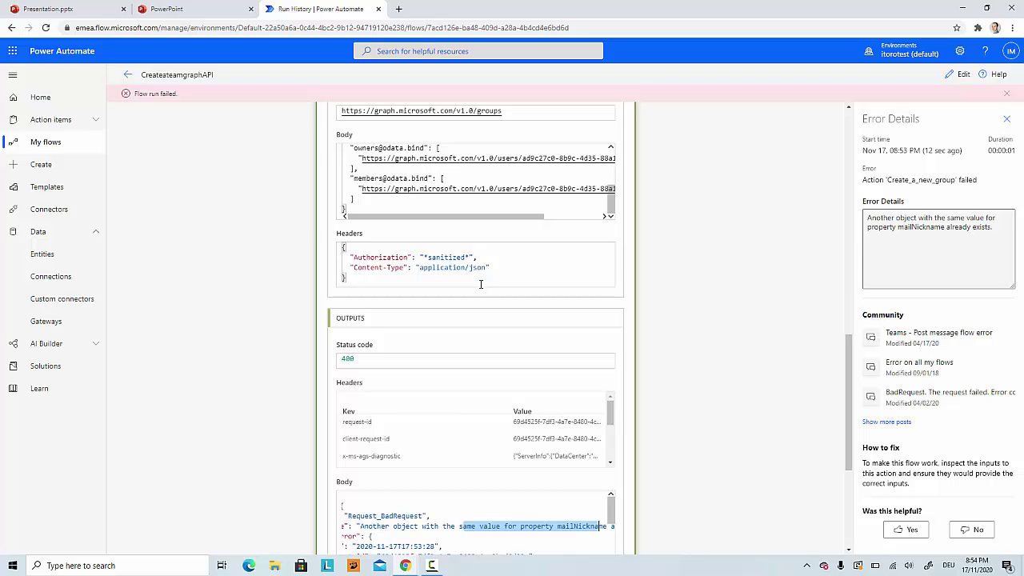
scroll(481, 284, "up", 2)
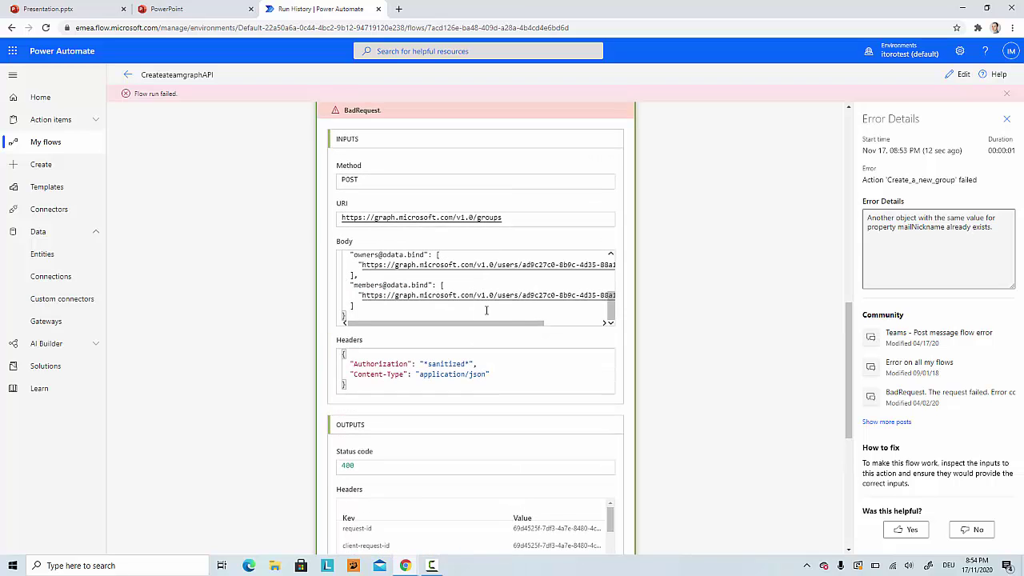
scroll(527, 365, "up", 7)
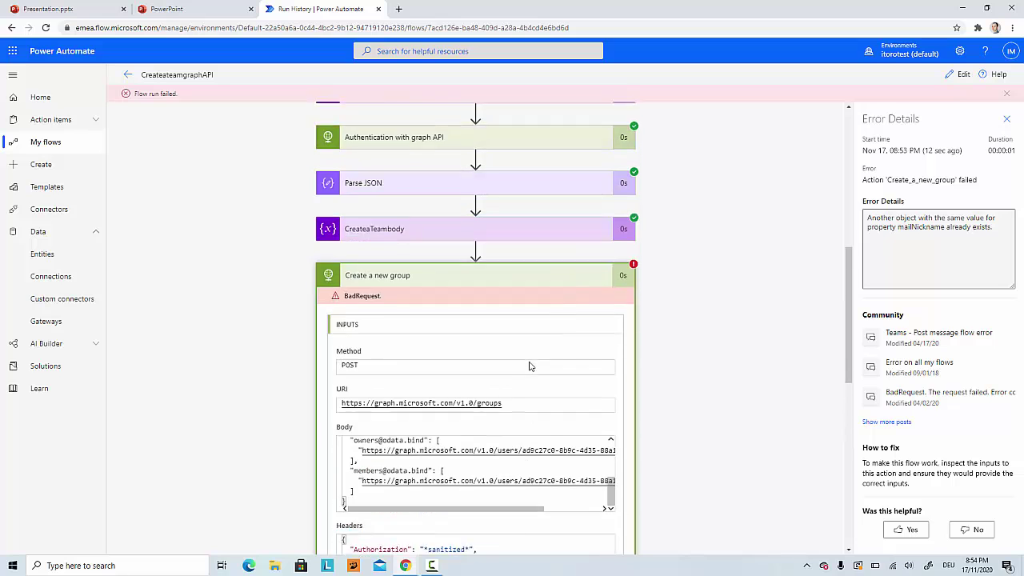
scroll(584, 418, "up", 5)
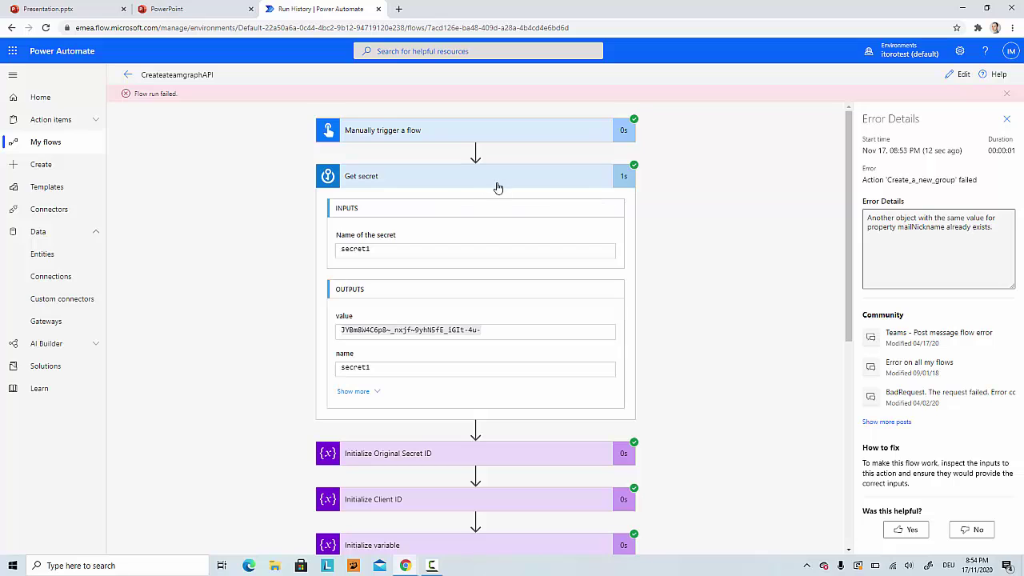
Step: Select the exposed secret1 value in Get secret's output, then close the Error Details pane
left_click(346, 331)
left_click_drag(346, 331, 485, 329)
left_click(488, 331, "shift")
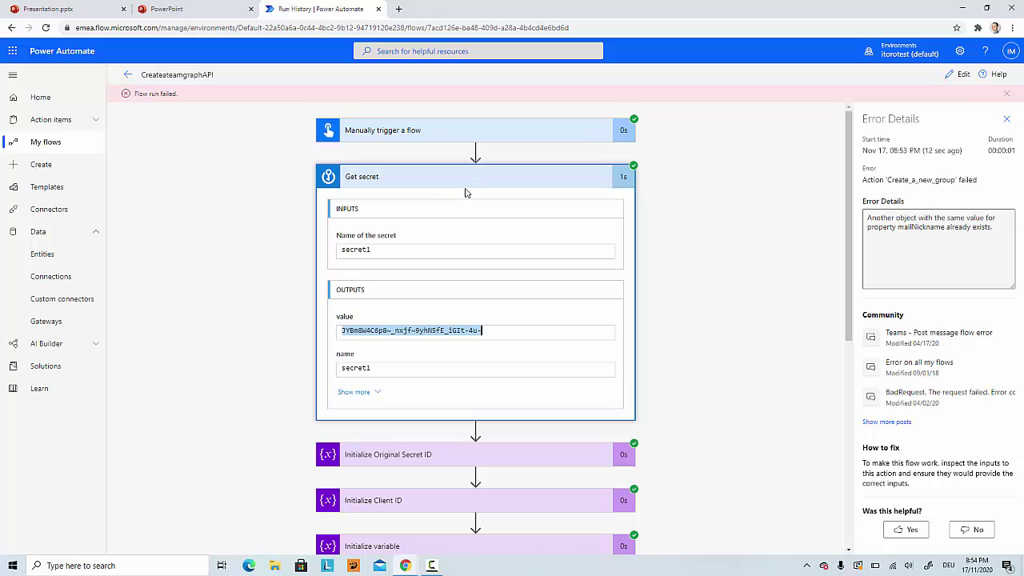
left_click(1007, 119)
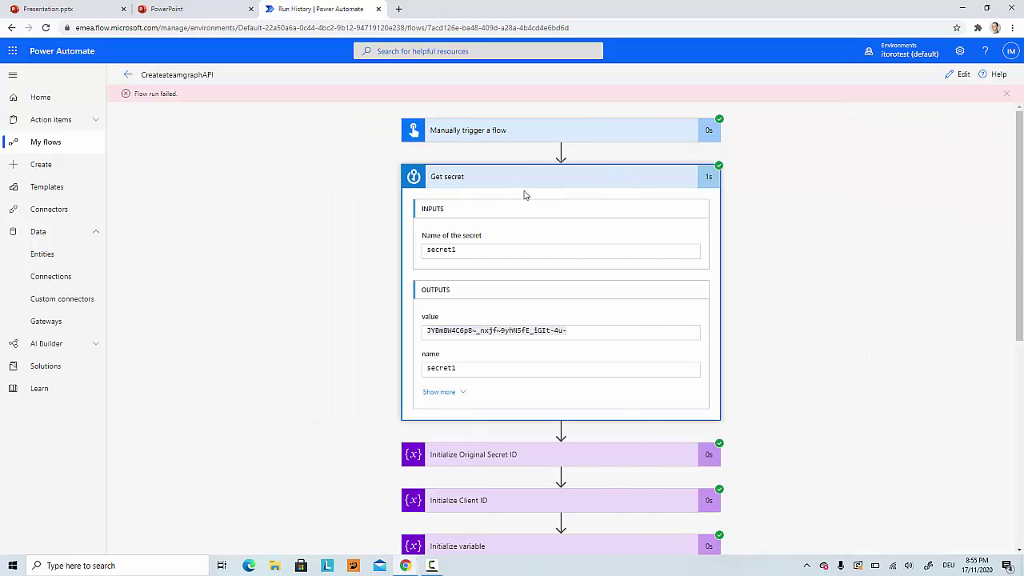
Step: In edit mode, switch Secure Inputs and Secure Outputs to On in the Get secret action's Settings
left_click(574, 185)
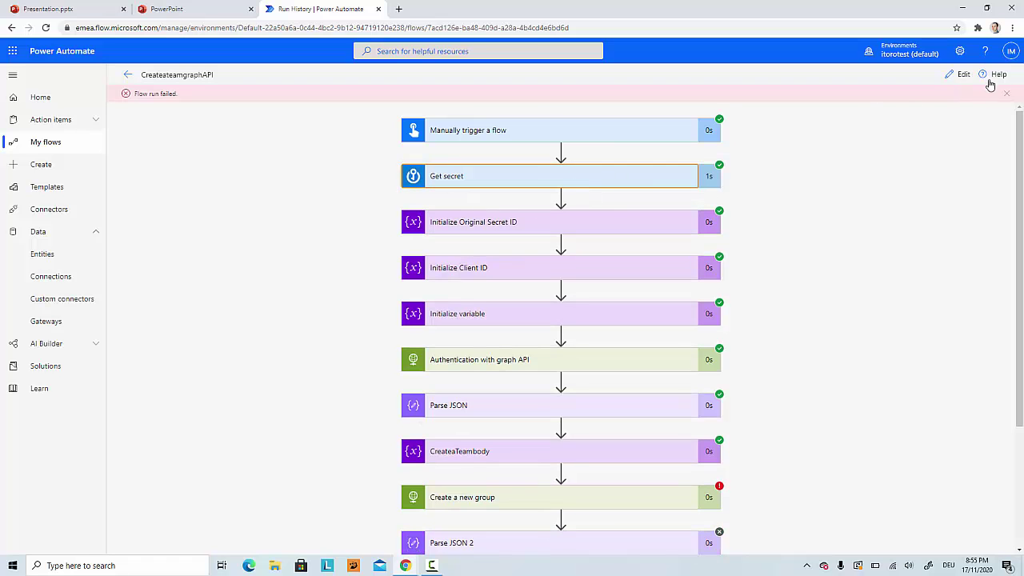
left_click(963, 75)
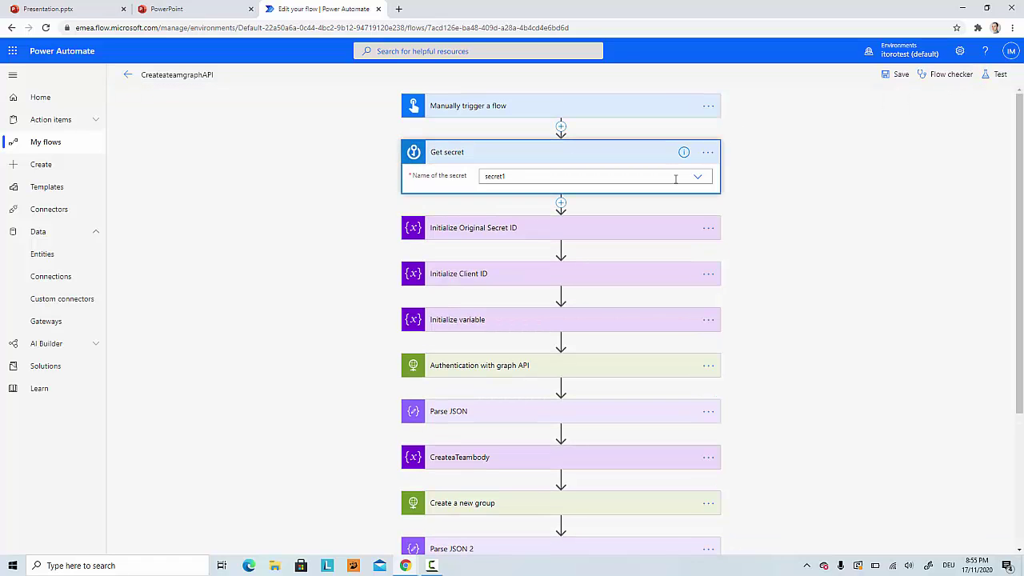
left_click(708, 153)
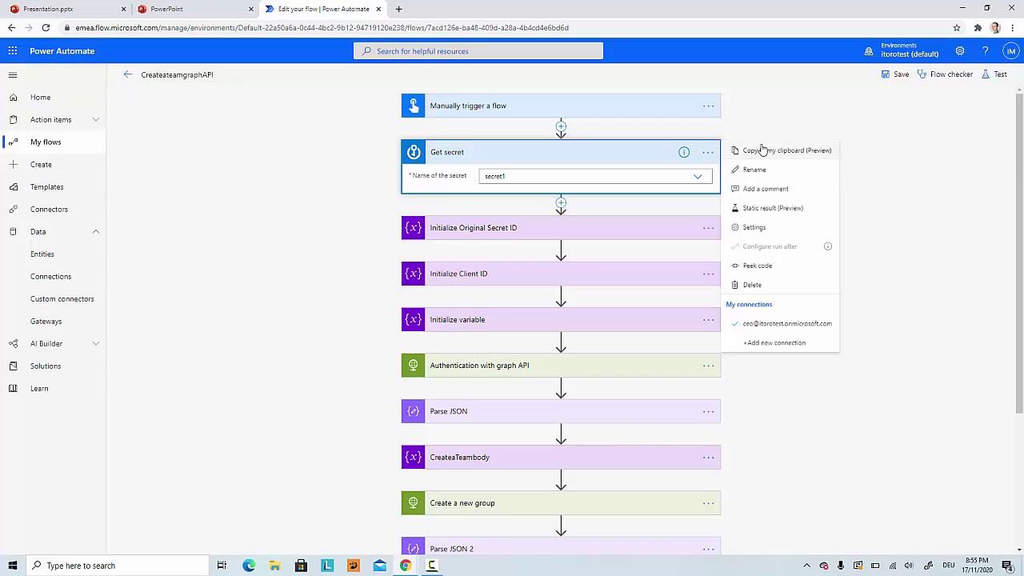
left_click(754, 227)
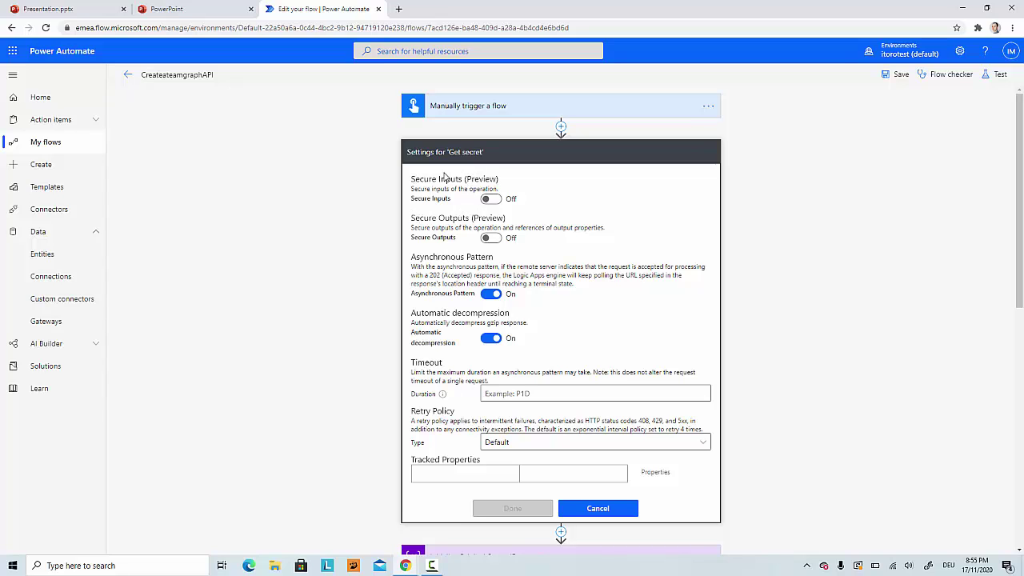
left_click(489, 199)
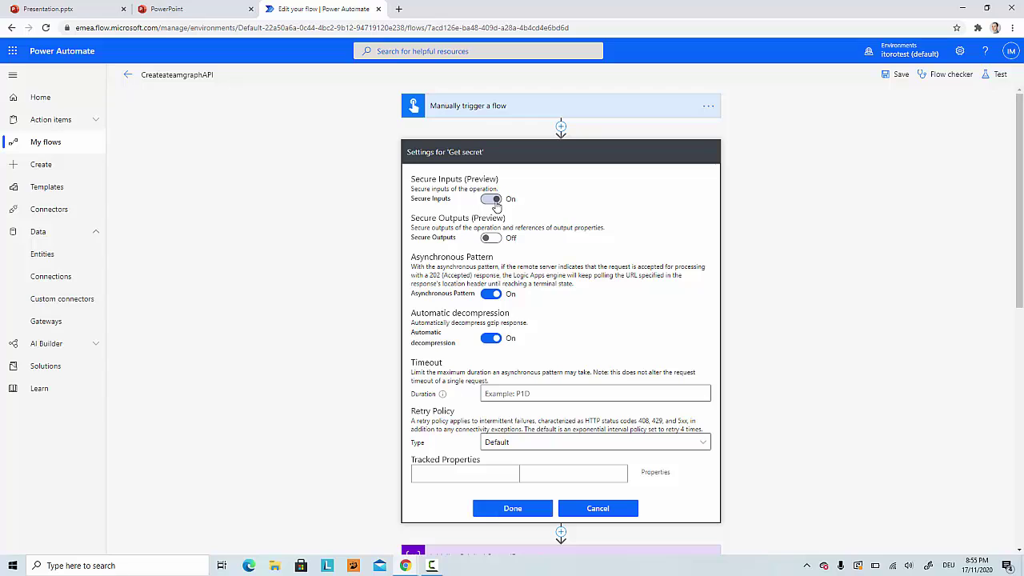
left_click(496, 239)
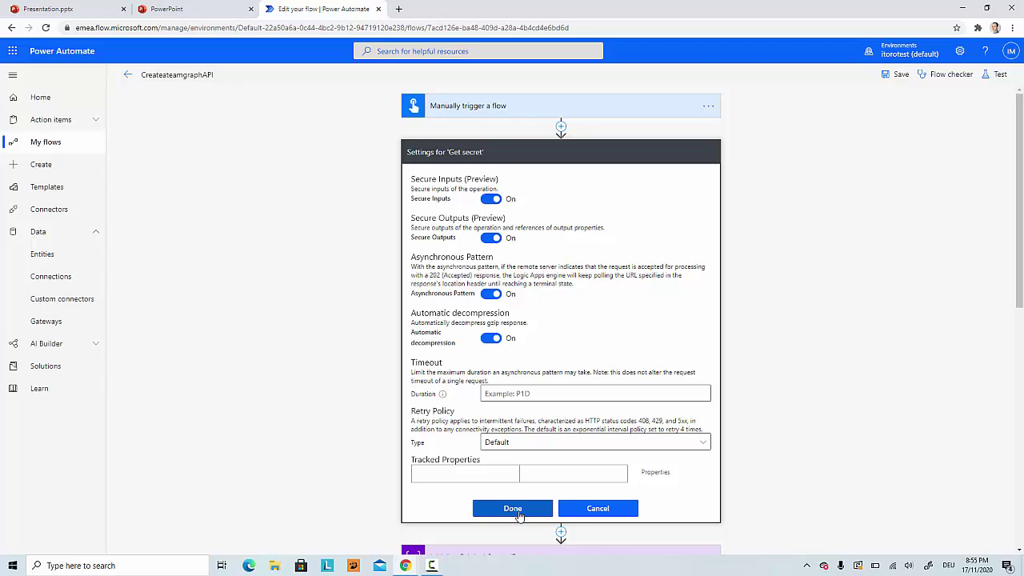
left_click(518, 512)
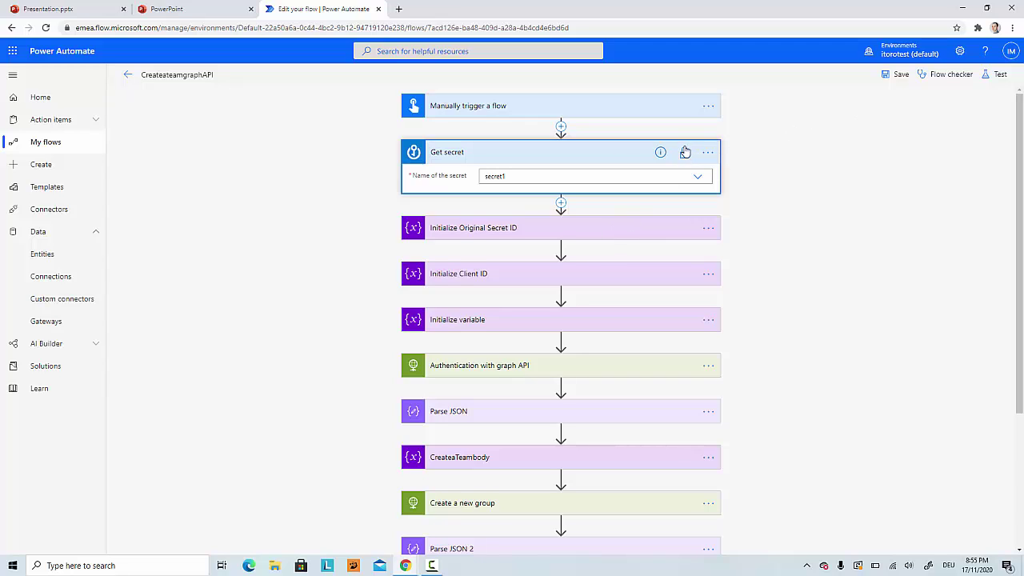
Step: Save the flow, run another manual test, and confirm Get secret's inputs and outputs are hidden
left_click(901, 76)
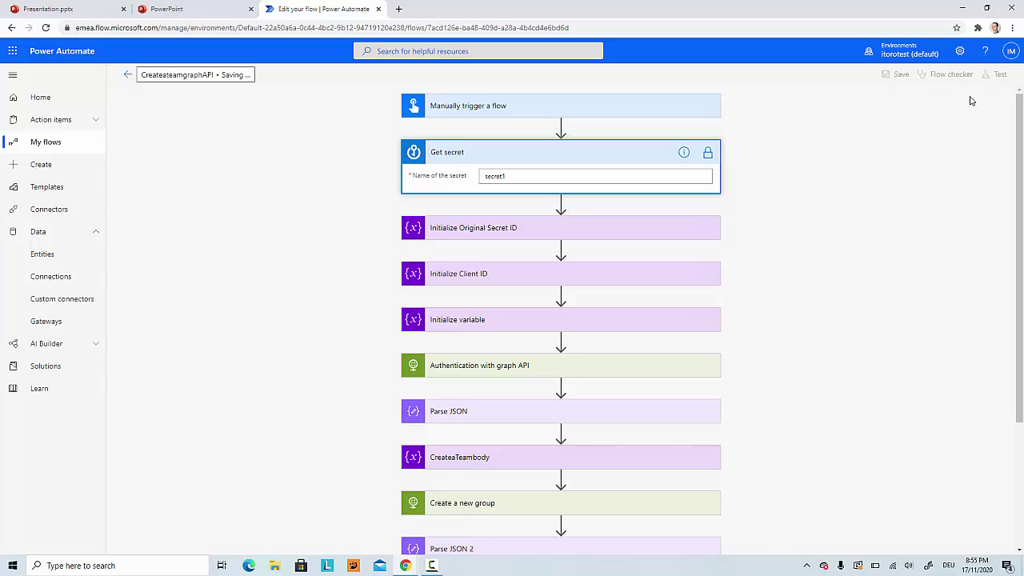
left_click(998, 73)
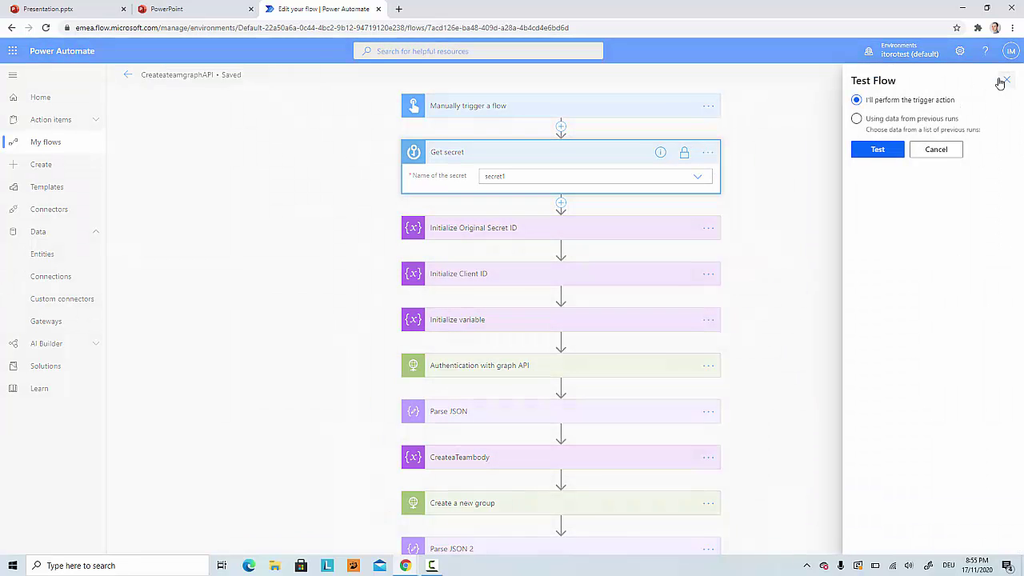
left_click(875, 149)
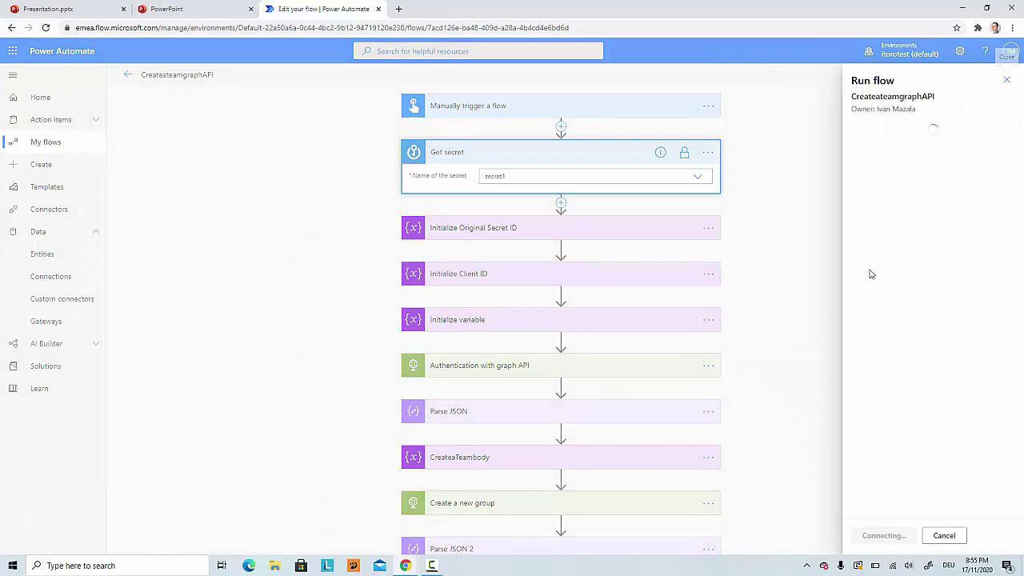
left_click(883, 537)
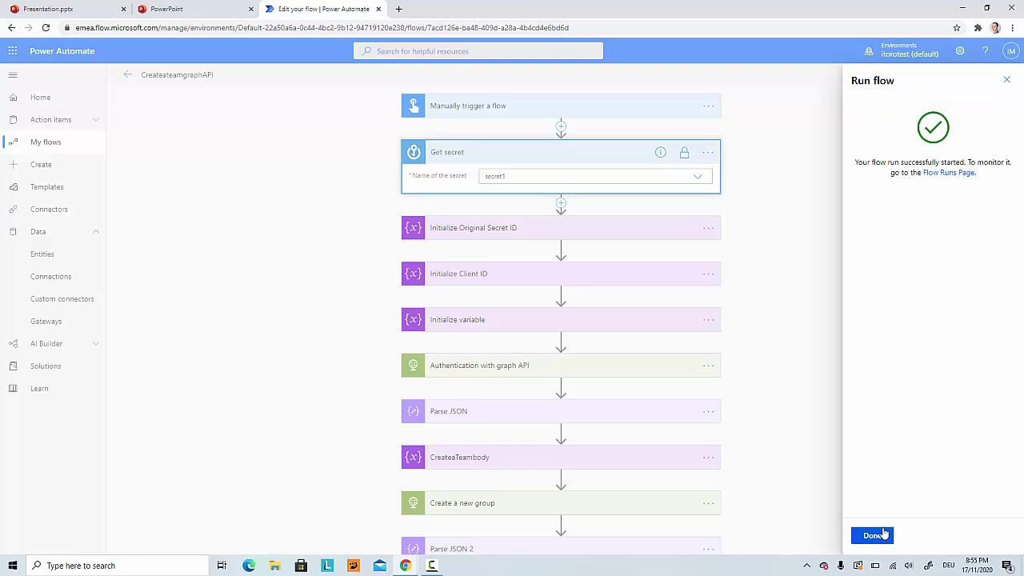
left_click(881, 538)
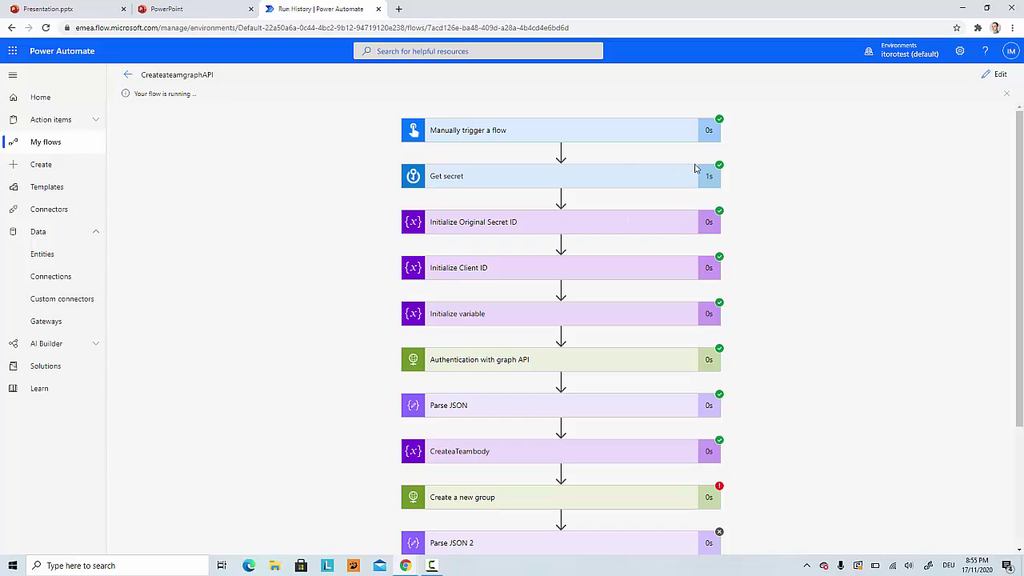
left_click(676, 183)
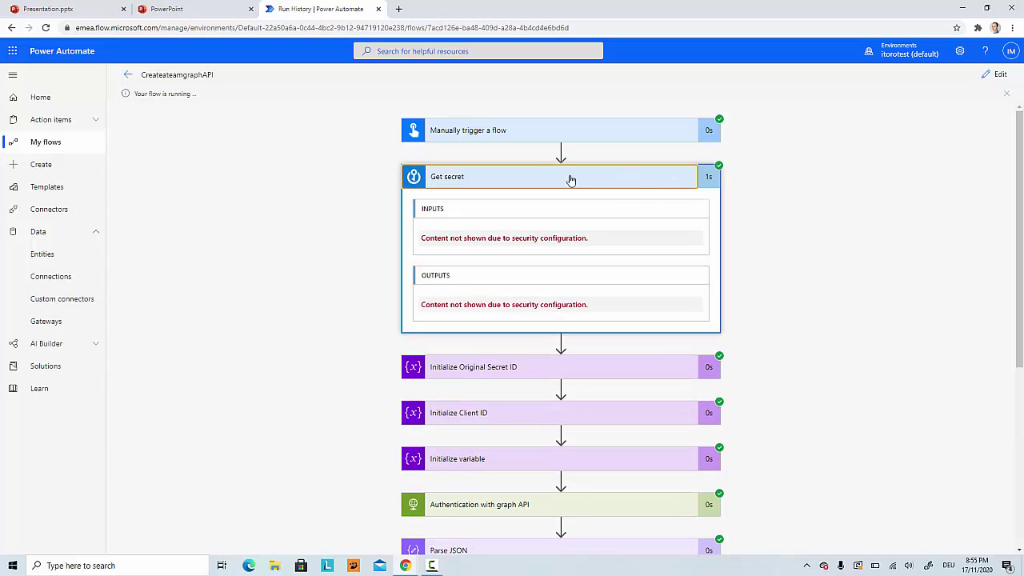